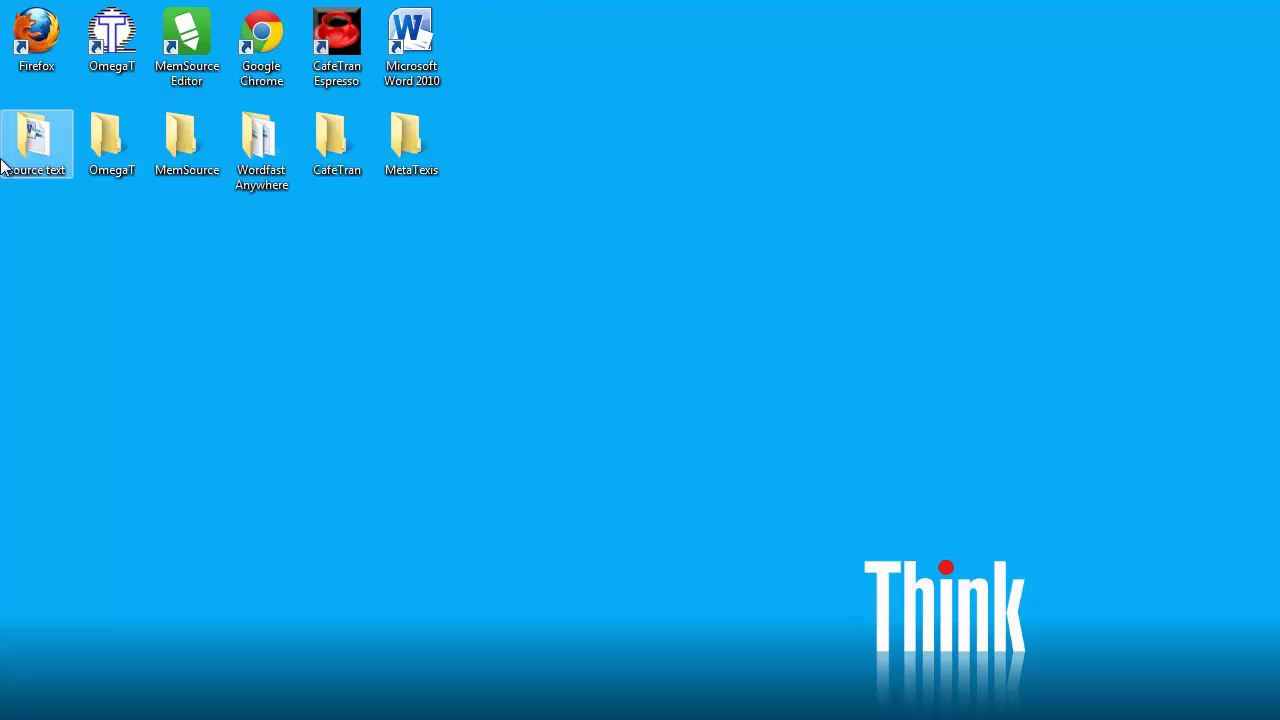
- Open the Eurobarometer.docx document from the source text folder on the desktop
double_click(40, 145)
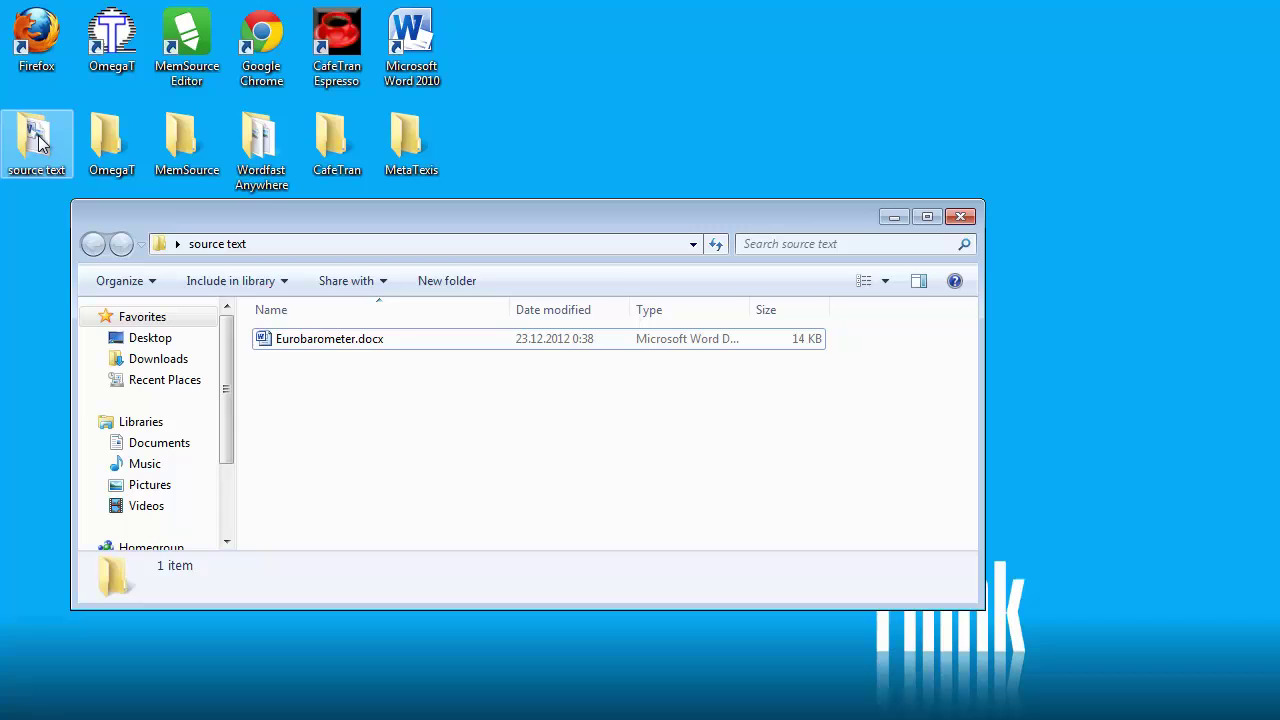
double_click(337, 342)
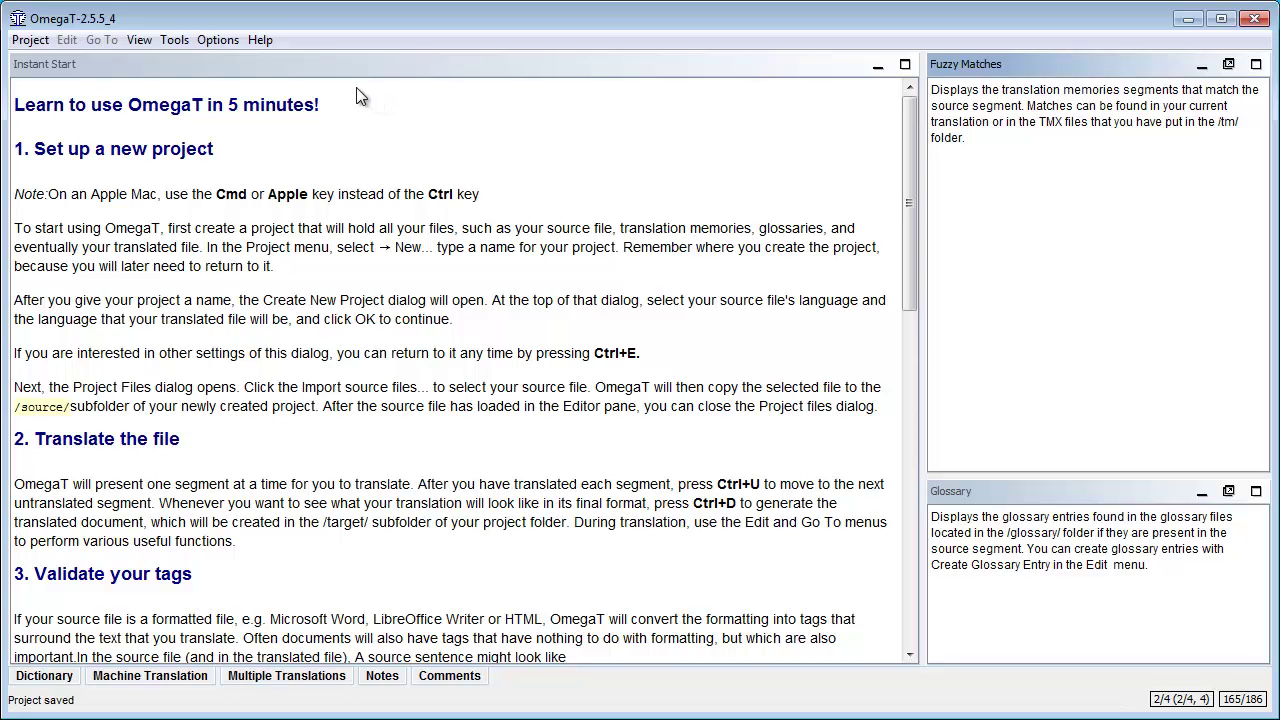
- Check the version information of the installed OmegaT and close it again
click(258, 40)
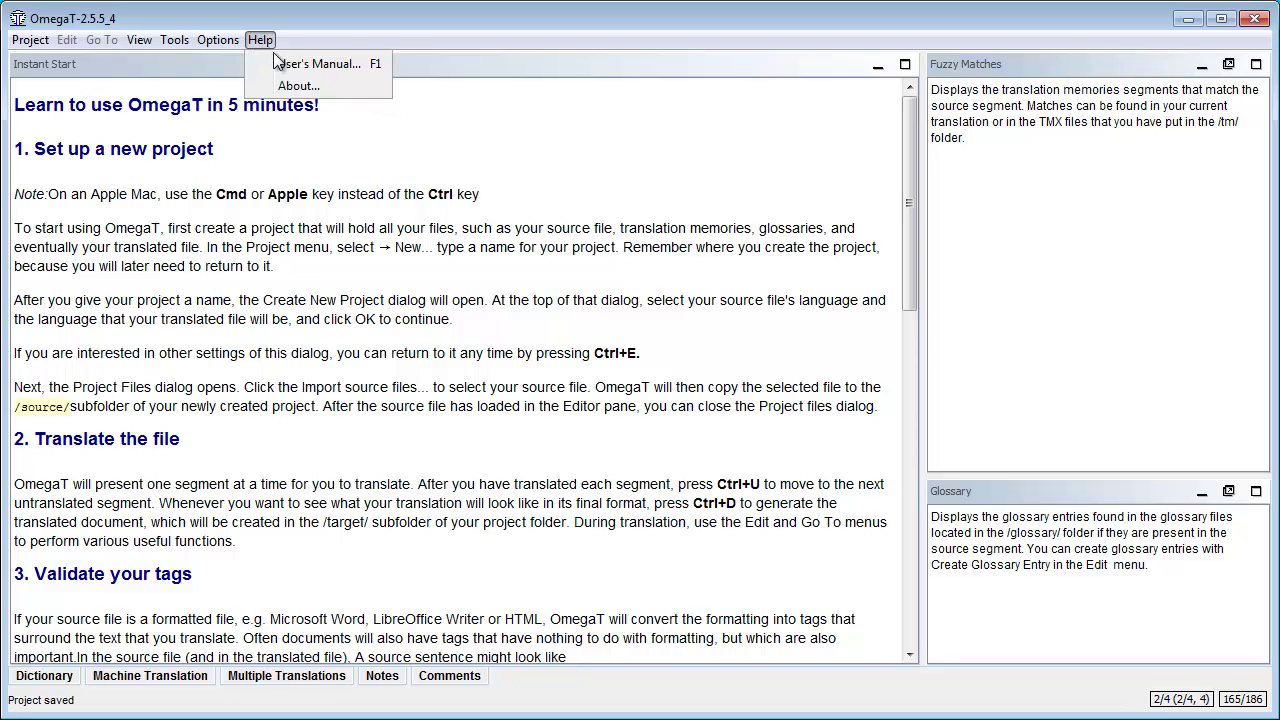
click(290, 85)
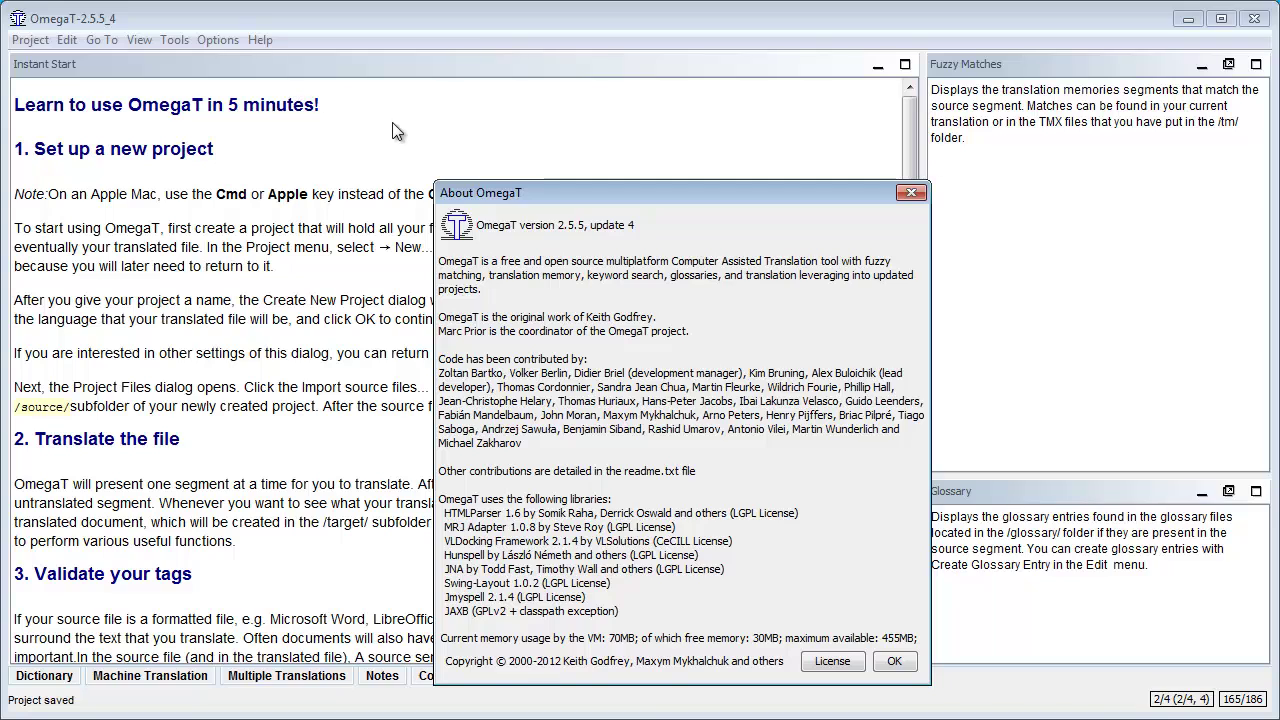
click(890, 664)
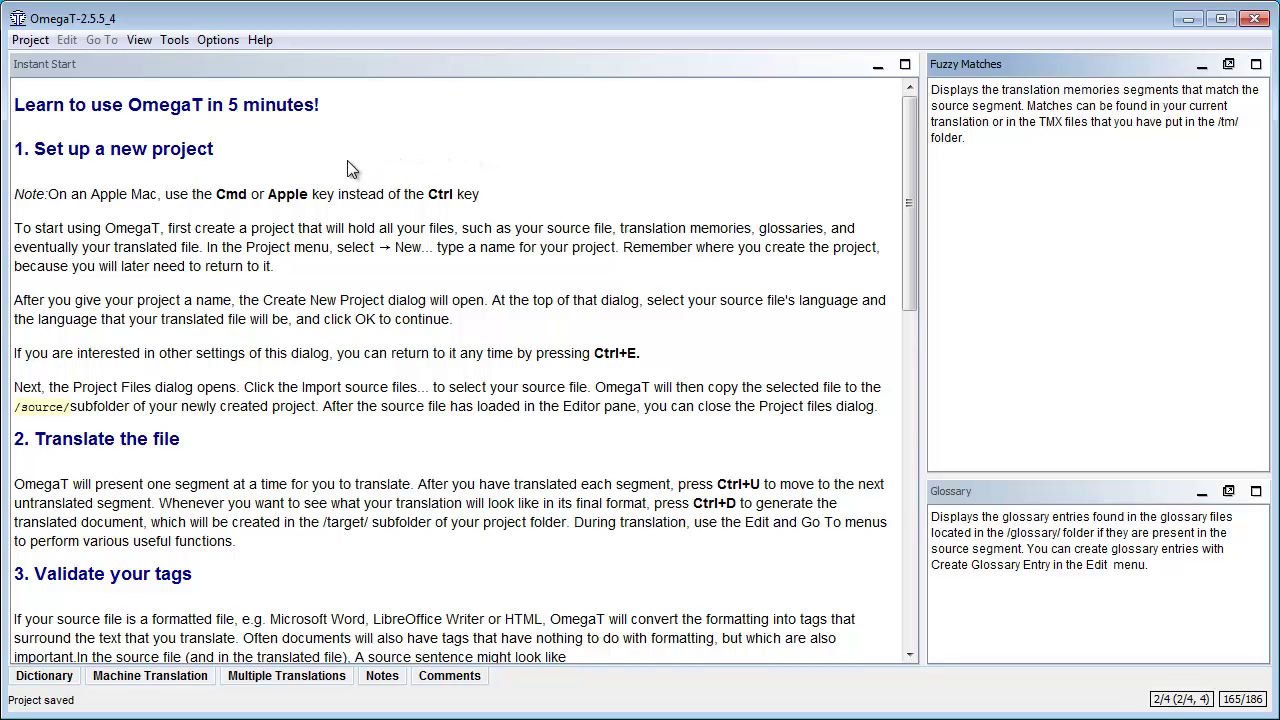
- Create a new project named eurobarometer in the desktop's OmegaT folder, accepting EN-GB as source language, FR-FR as target language and the default folders
click(30, 44)
click(47, 66)
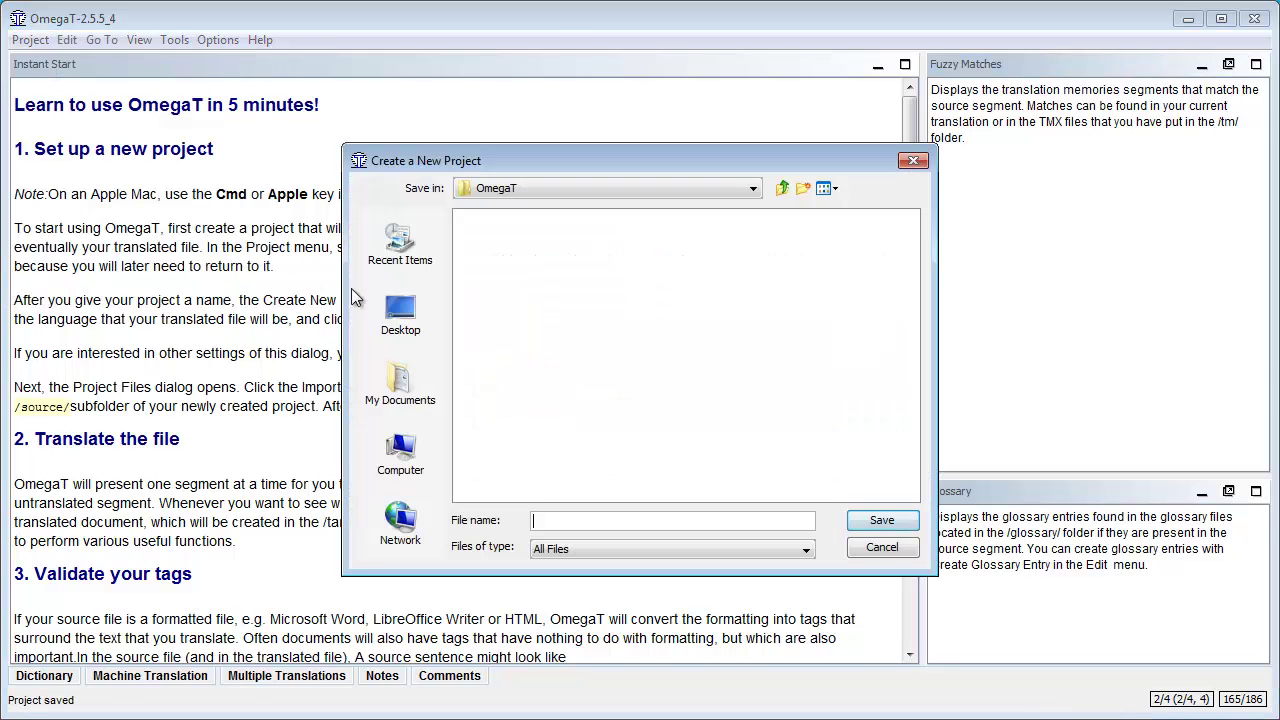
click(410, 328)
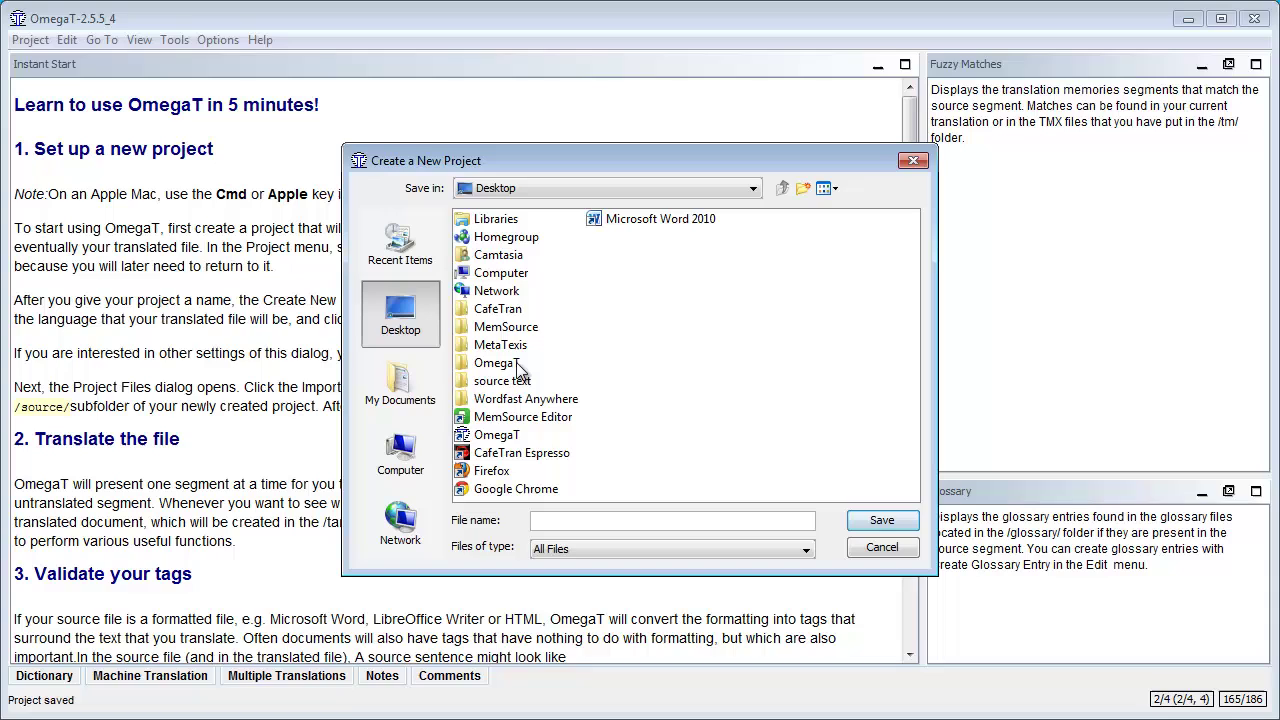
double_click(505, 365)
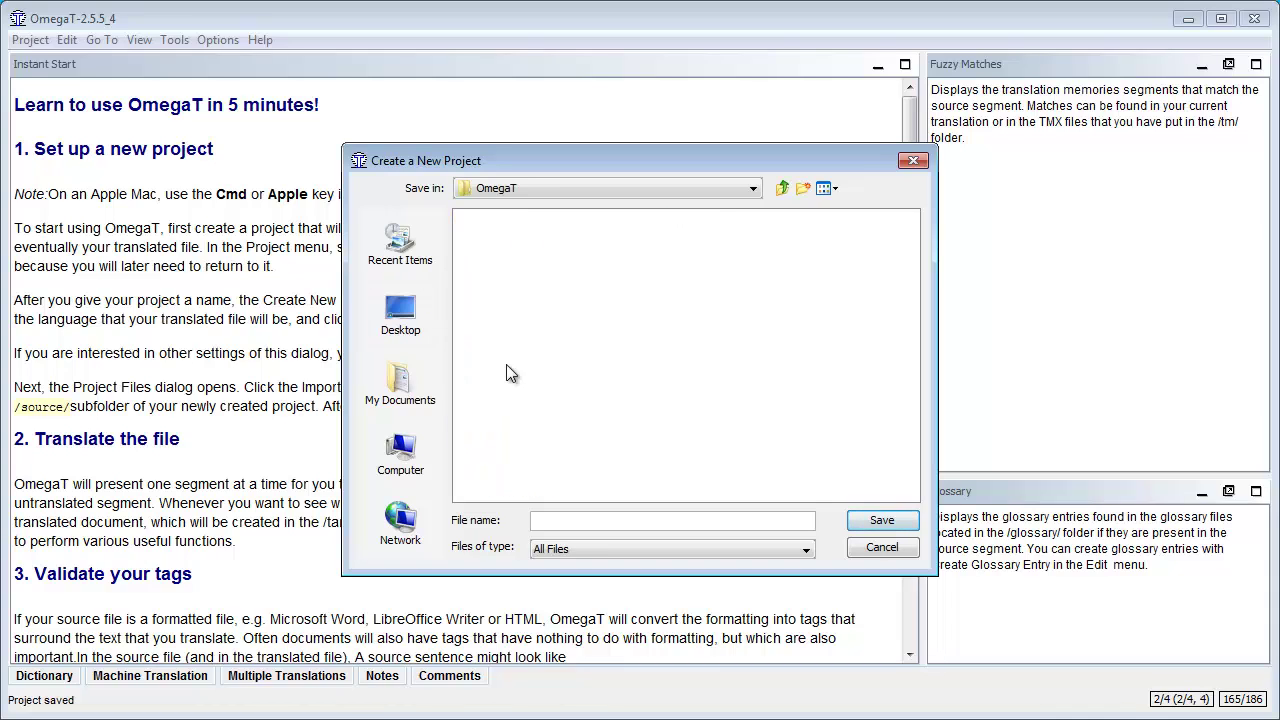
click(551, 521)
text(europarometer)
click(882, 521)
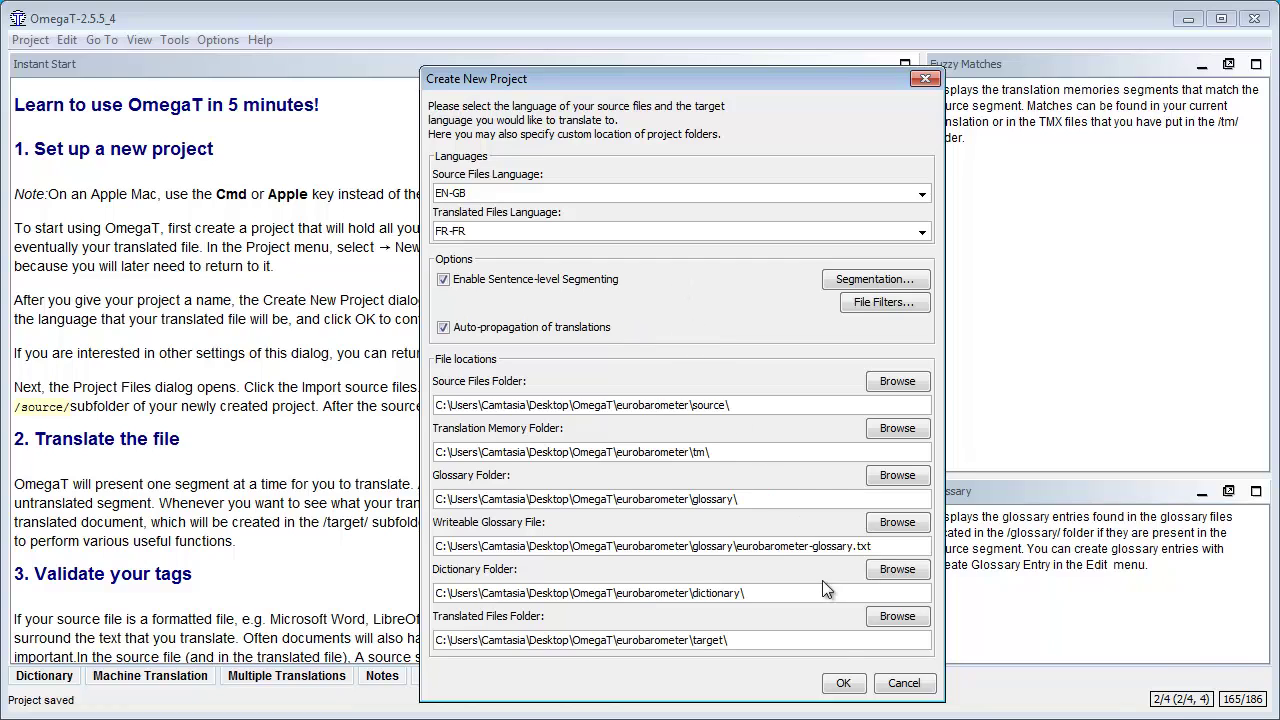
click(843, 683)
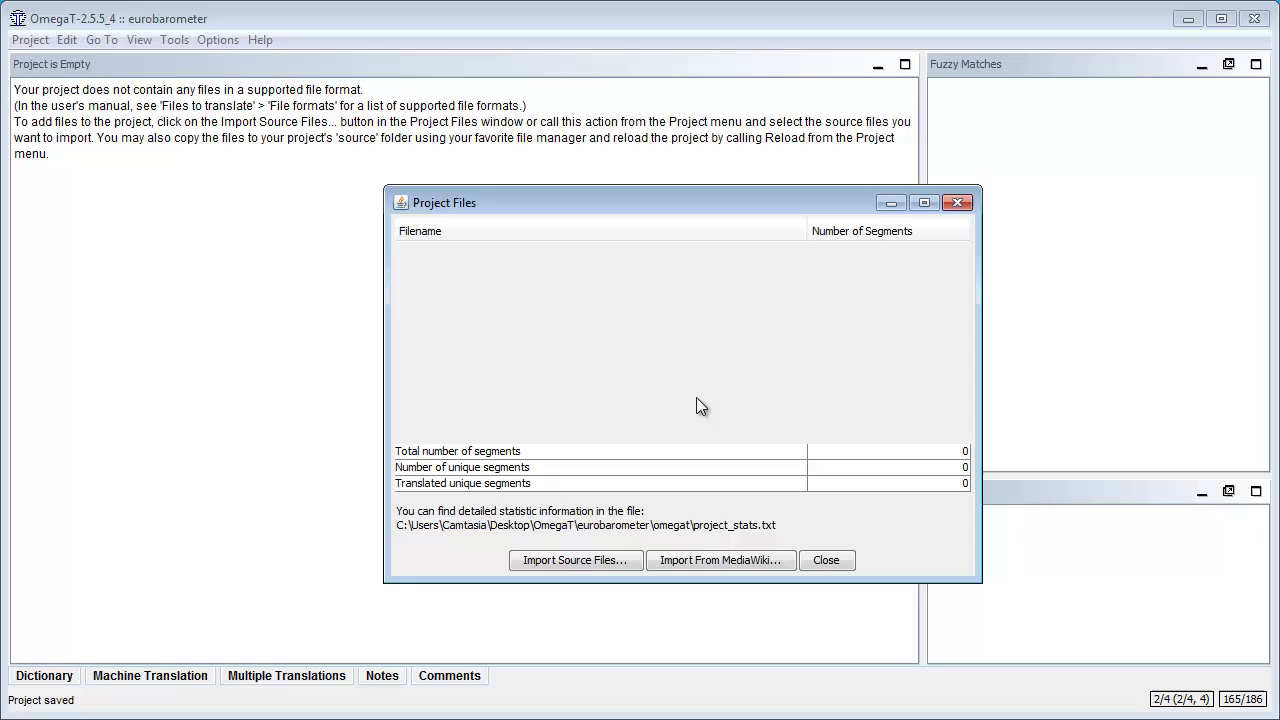
- Import Eurobarometer.docx from the desktop's source text folder into the project and close the project file list
click(563, 566)
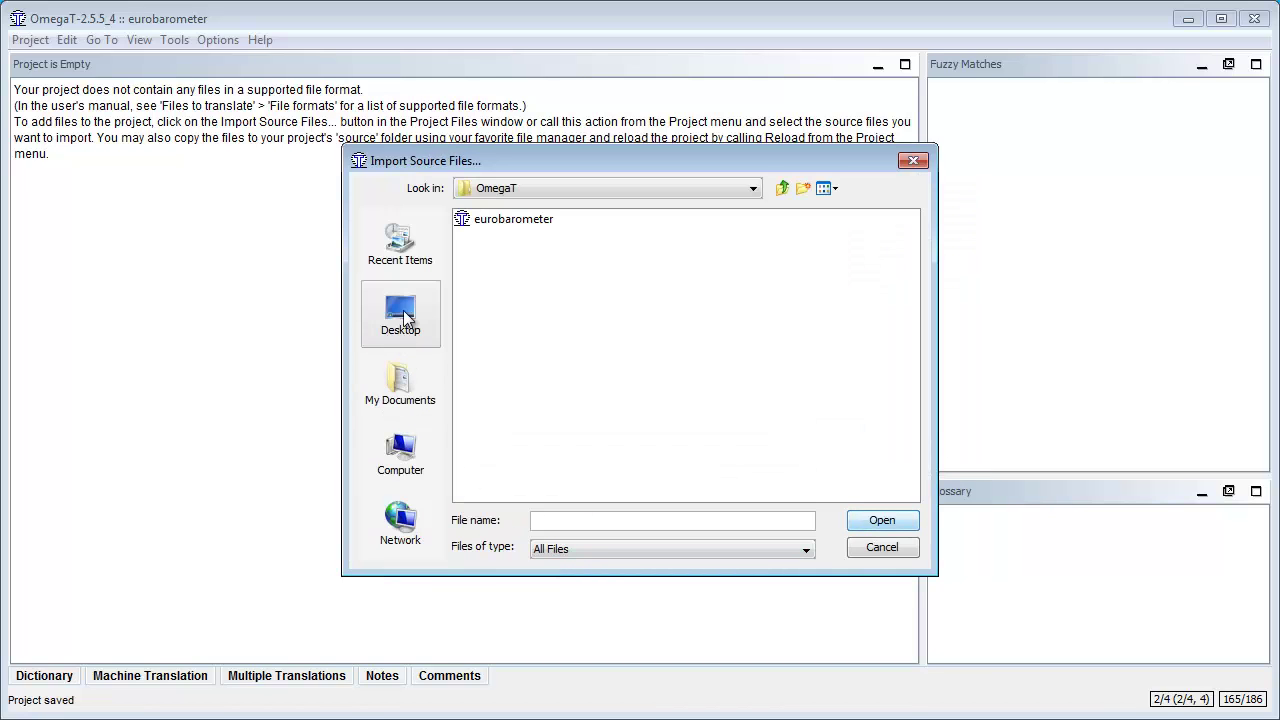
click(407, 314)
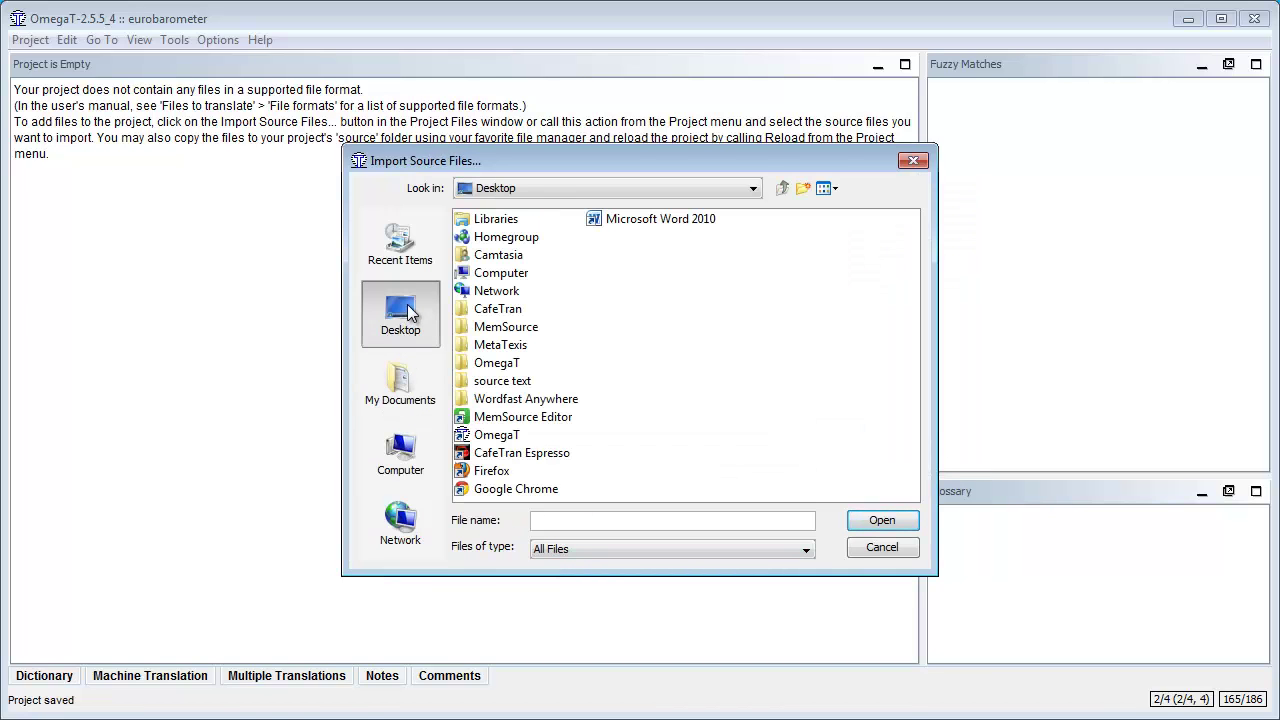
click(514, 385)
double_click(511, 381)
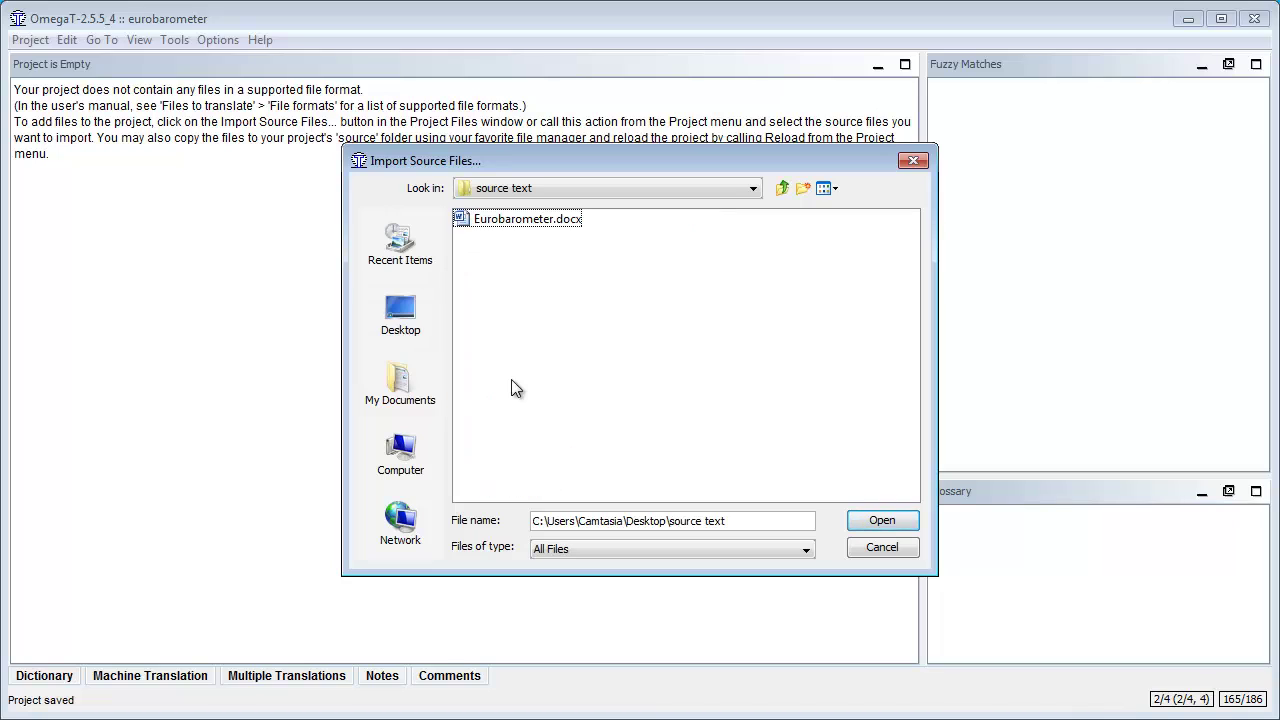
click(518, 219)
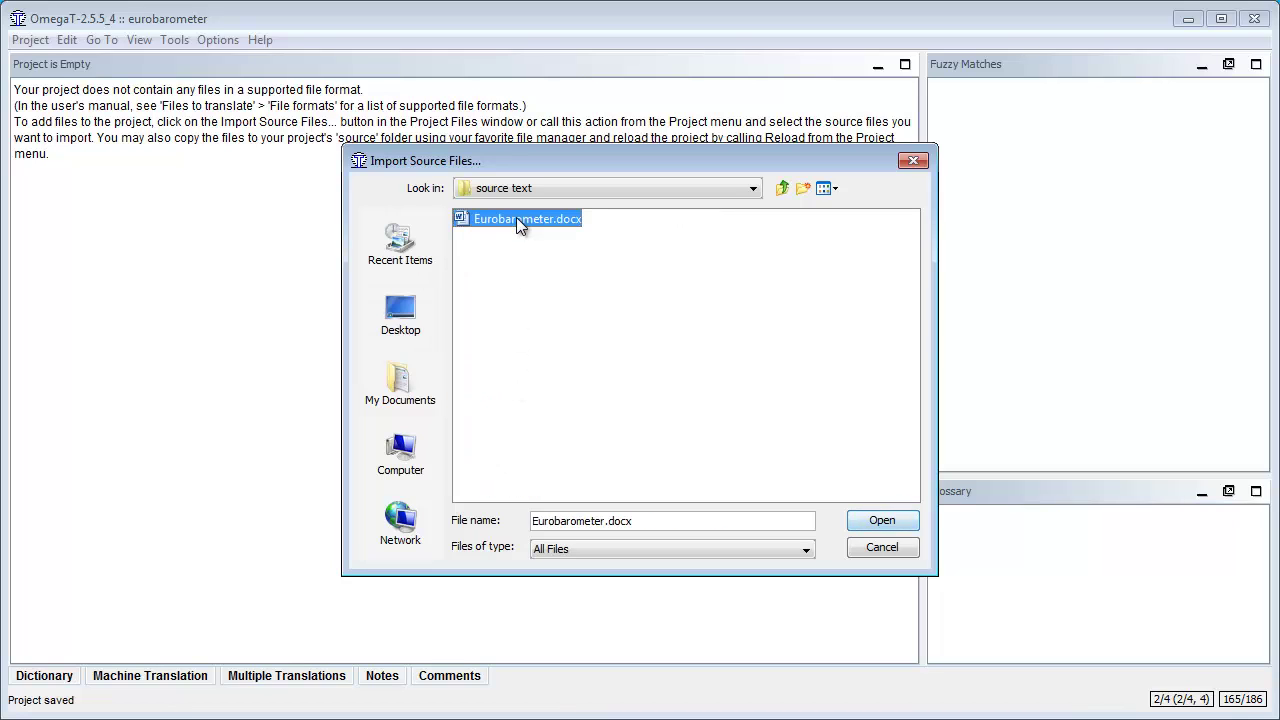
click(873, 515)
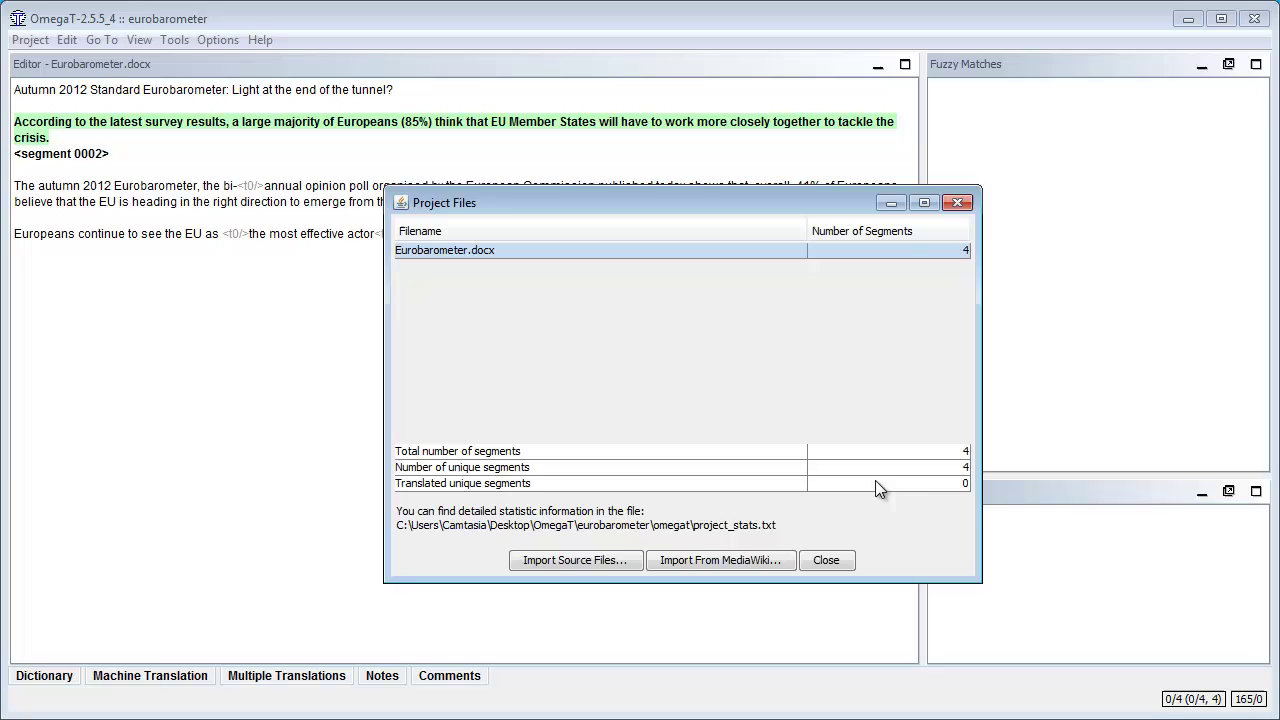
click(826, 561)
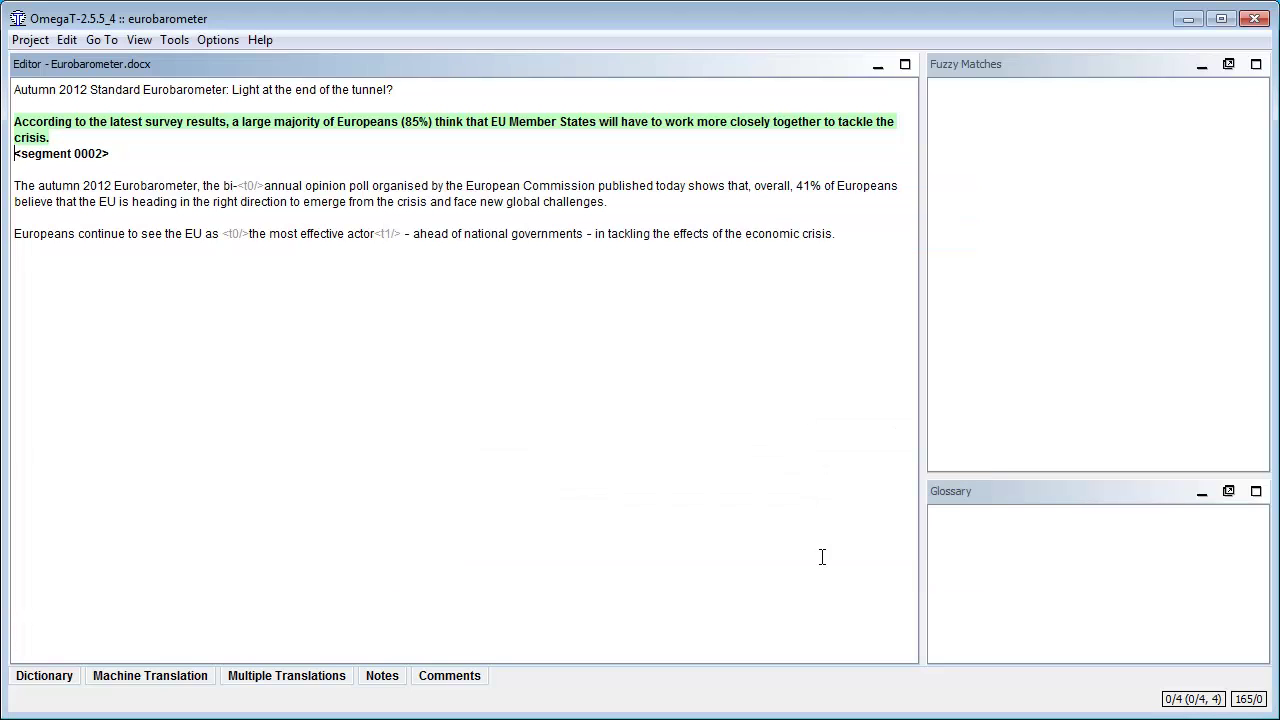
- Go back to the first segment and replace its text with “Enquête Eurobaromètre standard de l’automne 2012 : enfin le bout du tunnel ?”
key(ctrl+p)
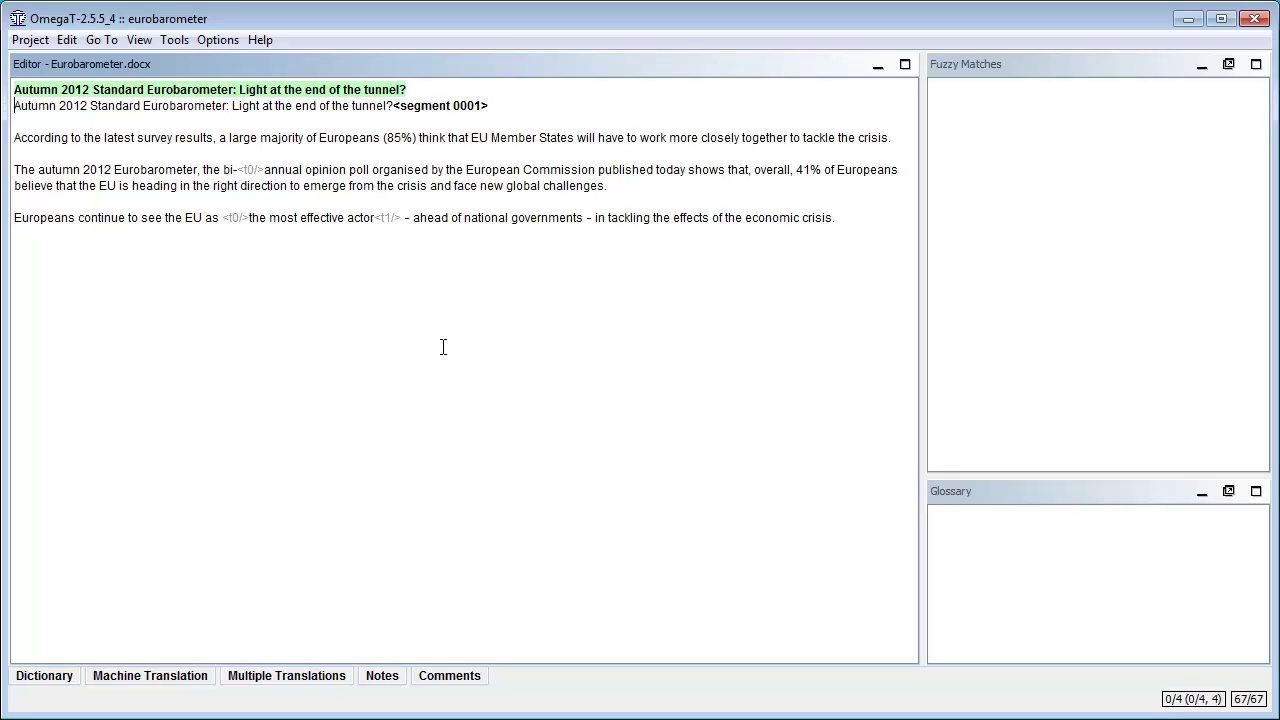
key(ctrl+a)
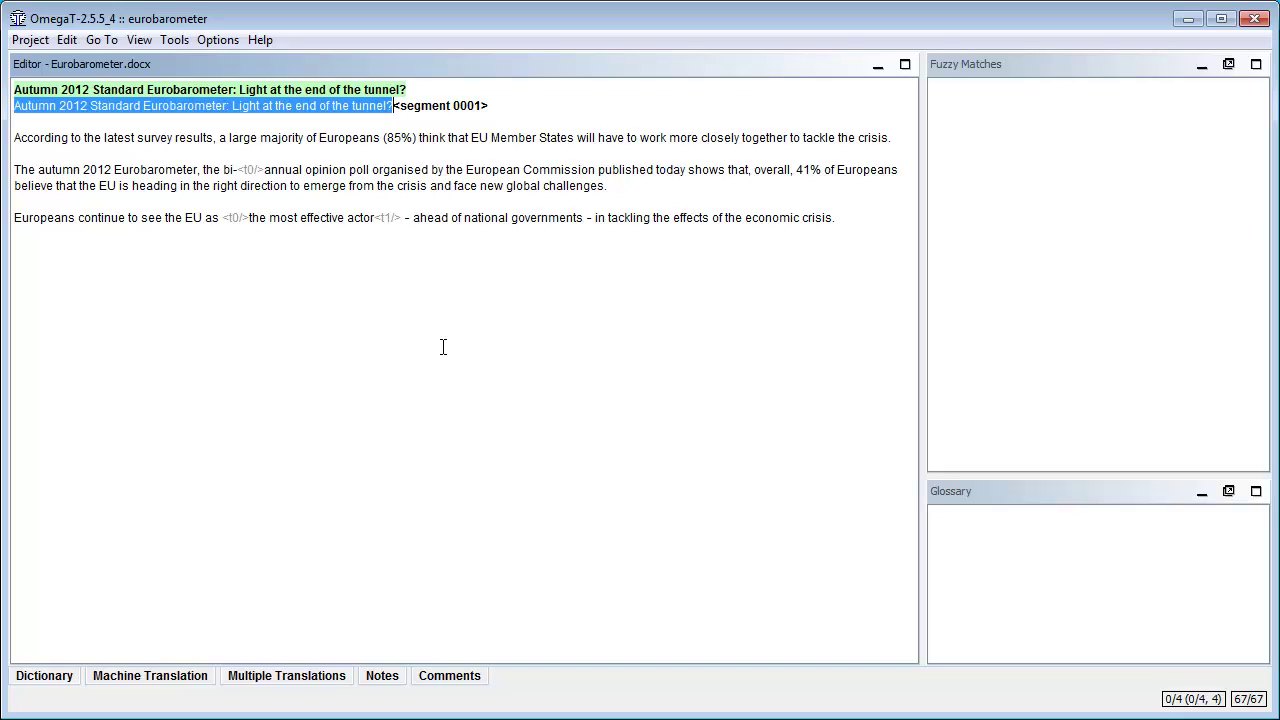
text(Enquête Eurobaromètre standard de l’automne 2012 :)
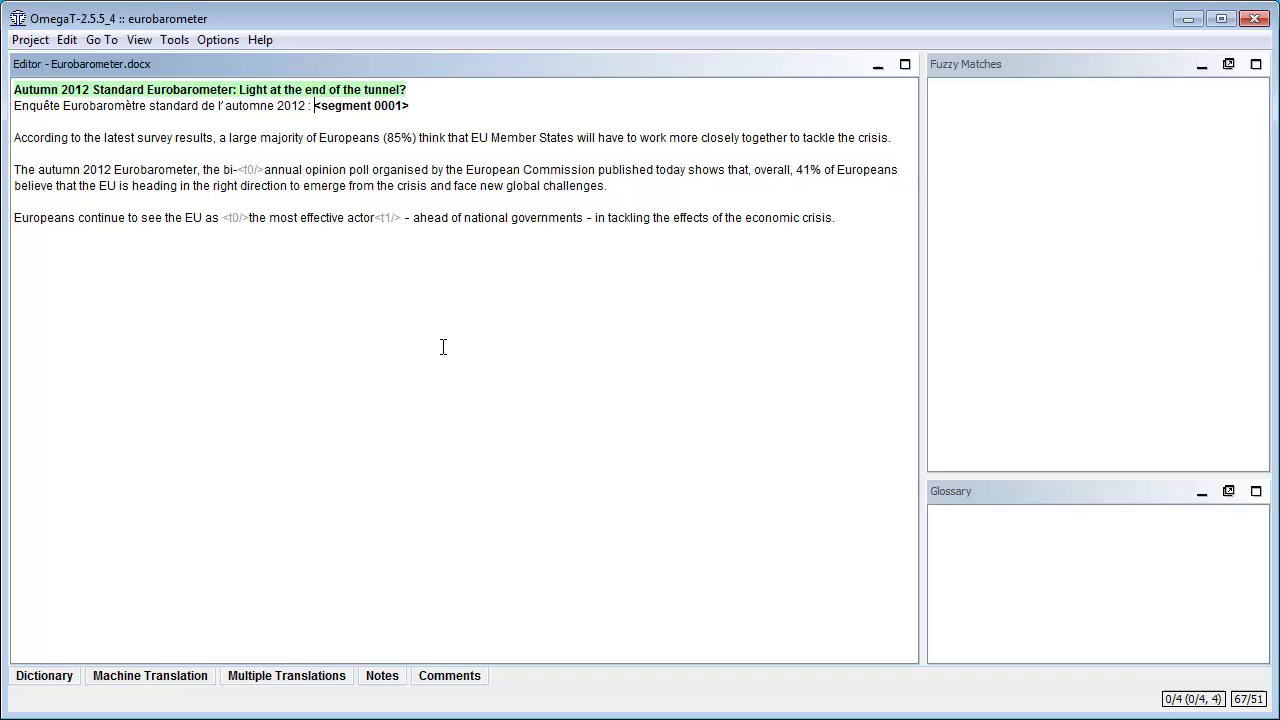
text(enfin le bout du tunnel ?)
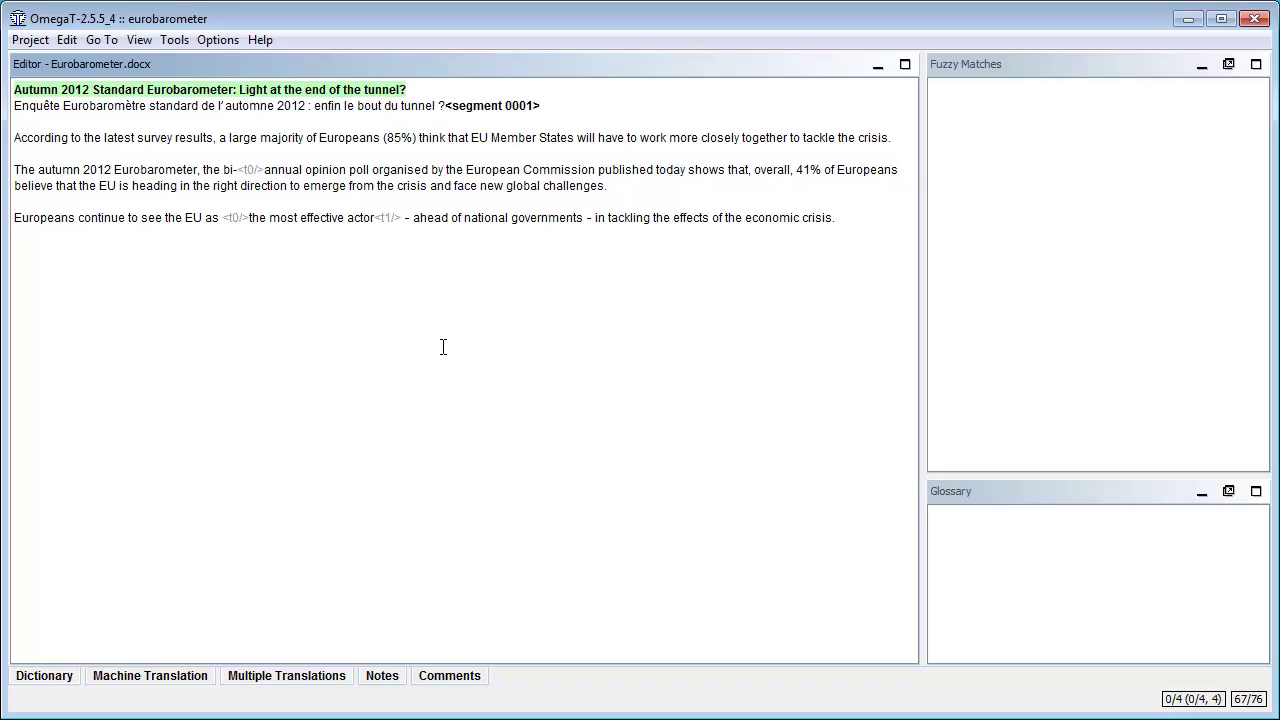
- Set the editing behaviour to leave untranslated segments empty instead of inserting the source text
click(217, 40)
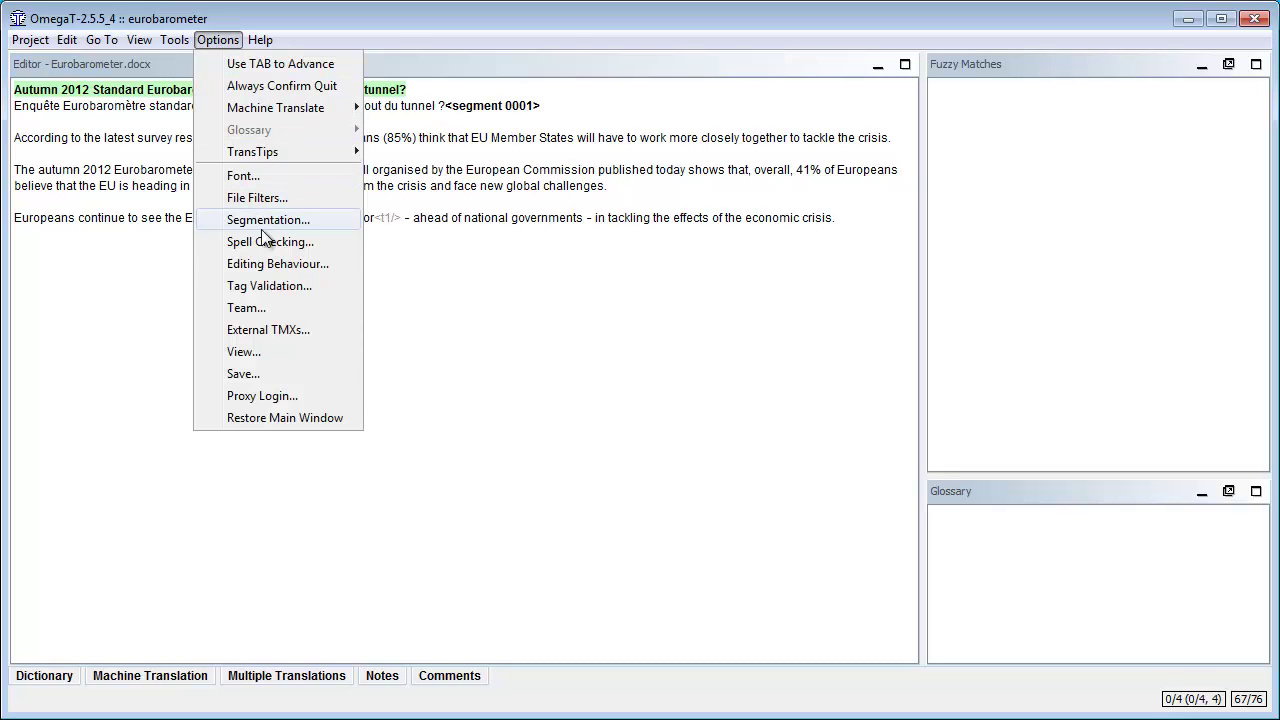
click(269, 264)
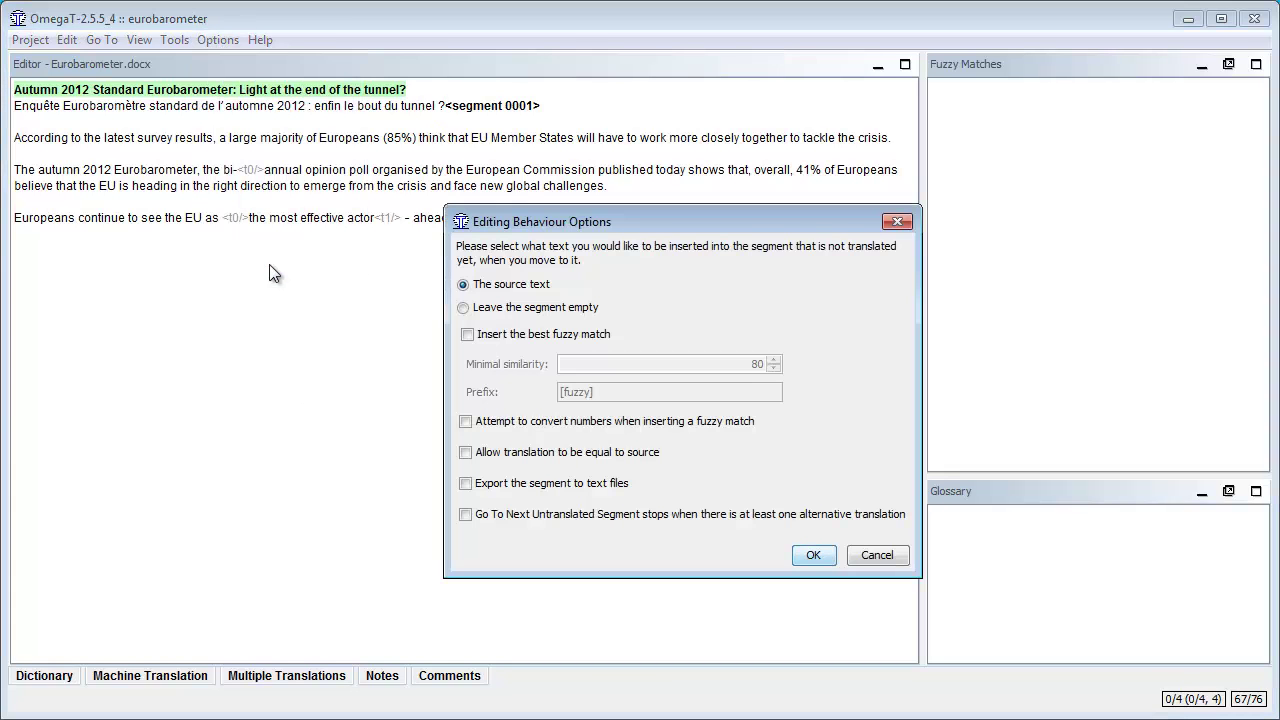
click(464, 310)
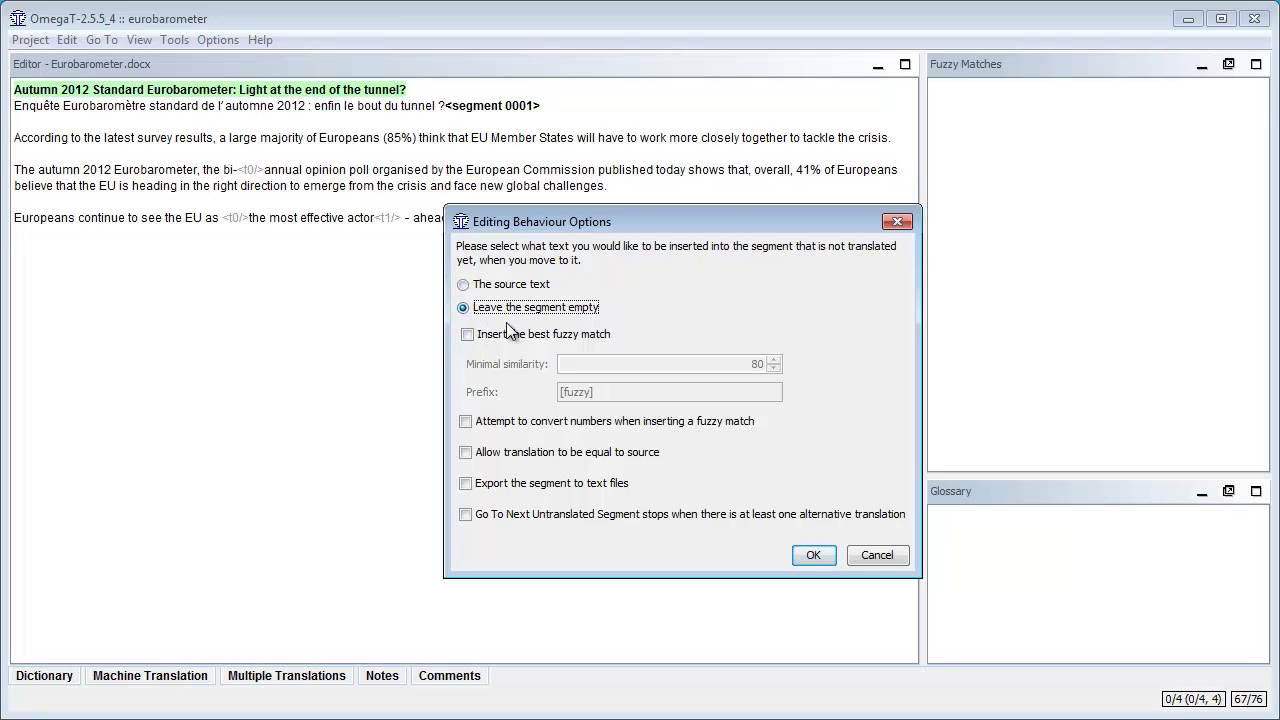
click(812, 555)
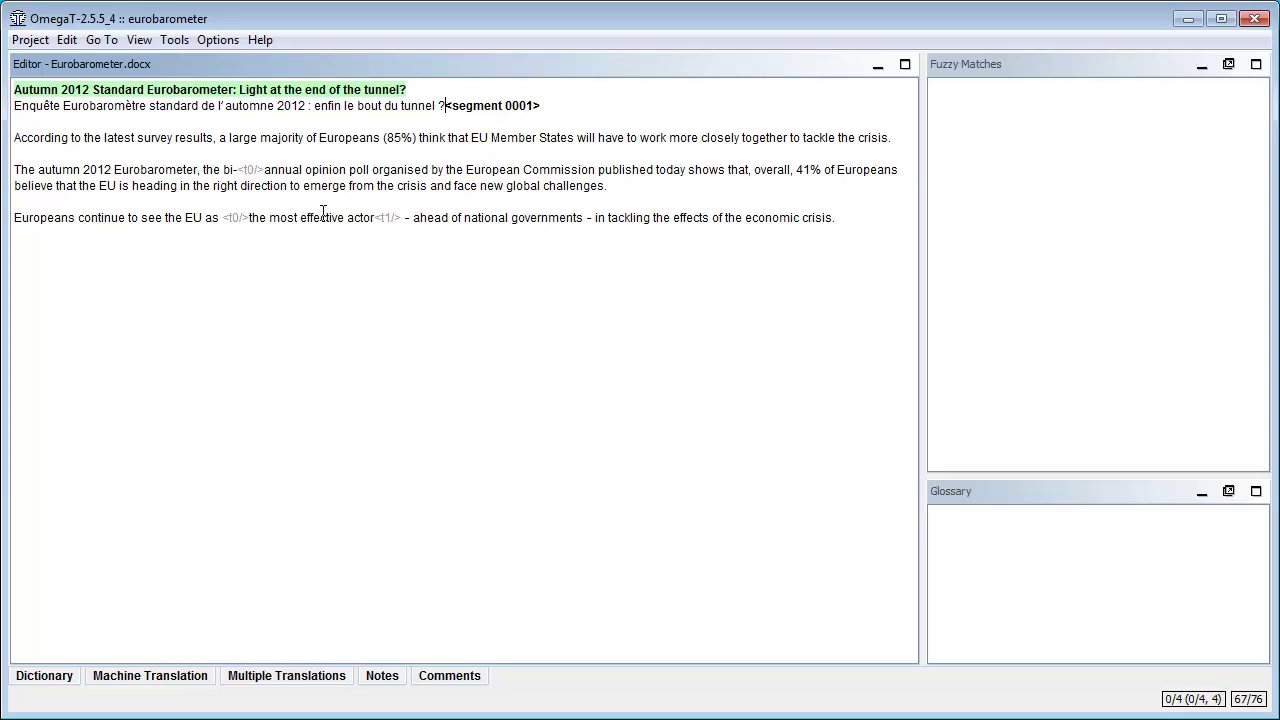
- Move to the next untranslated segment and enter its French translation, beginning “Selon les résultats de la dernière enquête en date, une large majorité d’Européens (85 %)”
click(104, 39)
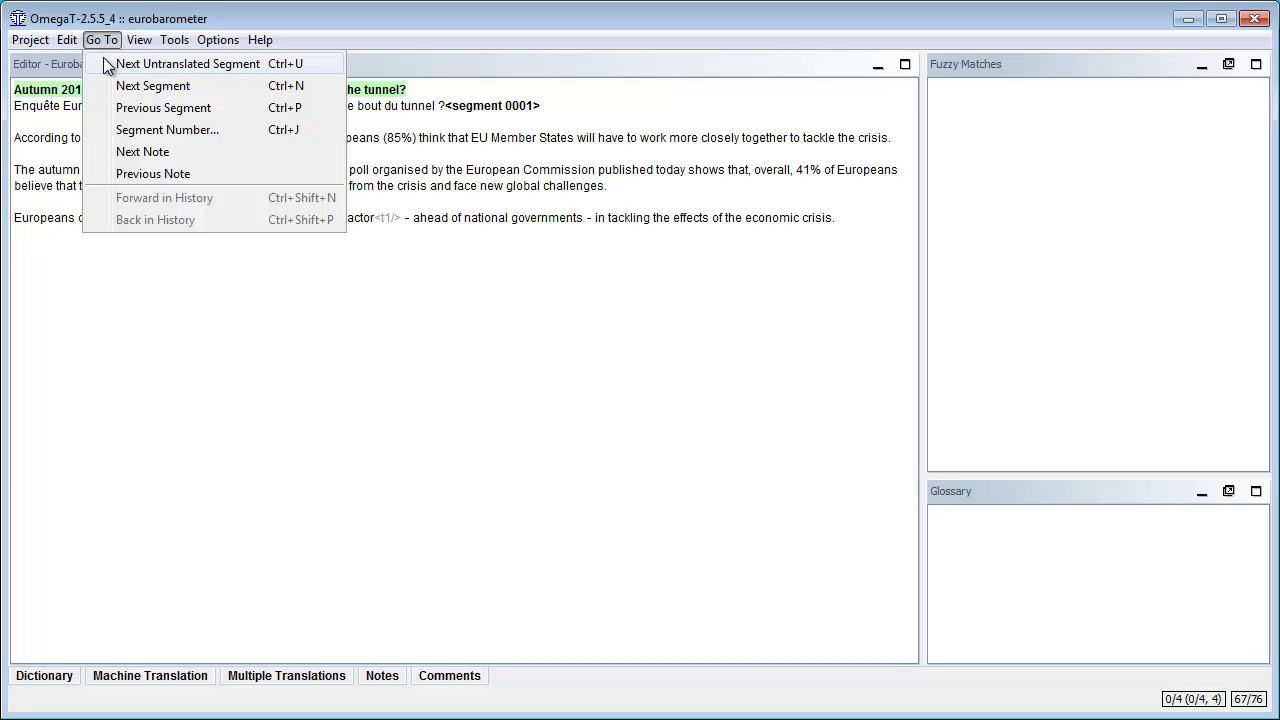
click(48, 119)
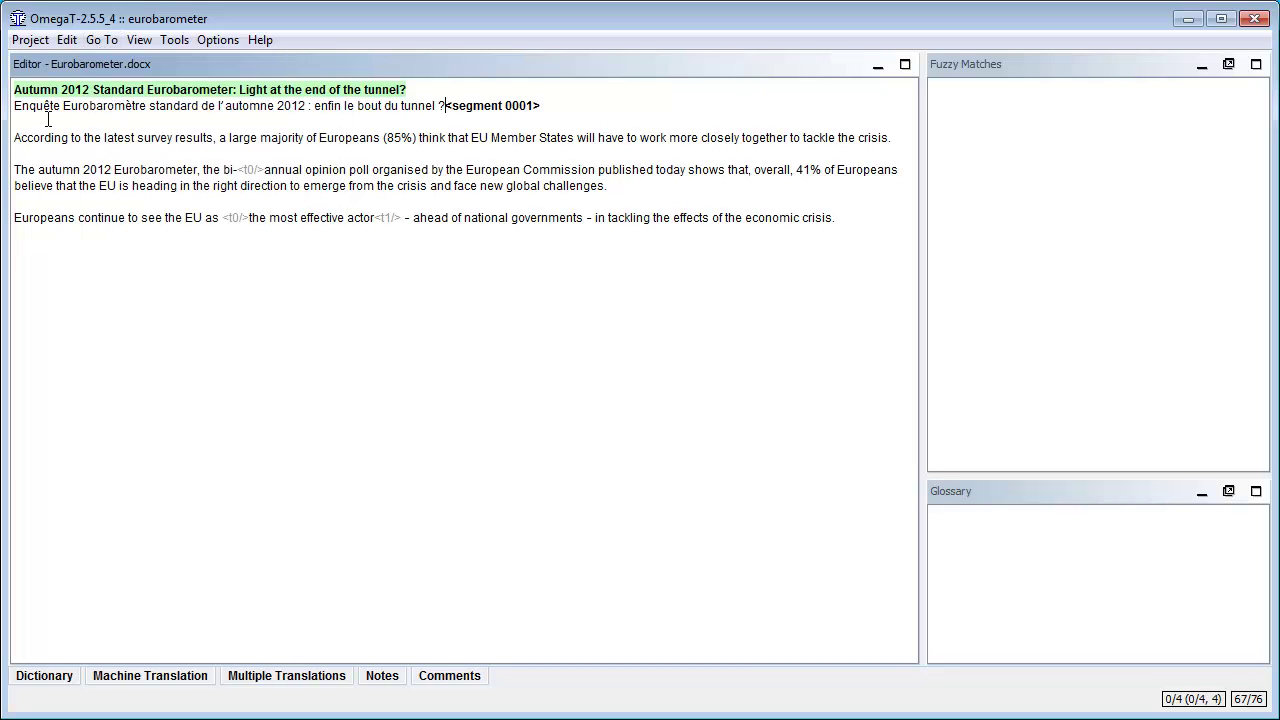
key(ctrl+u)
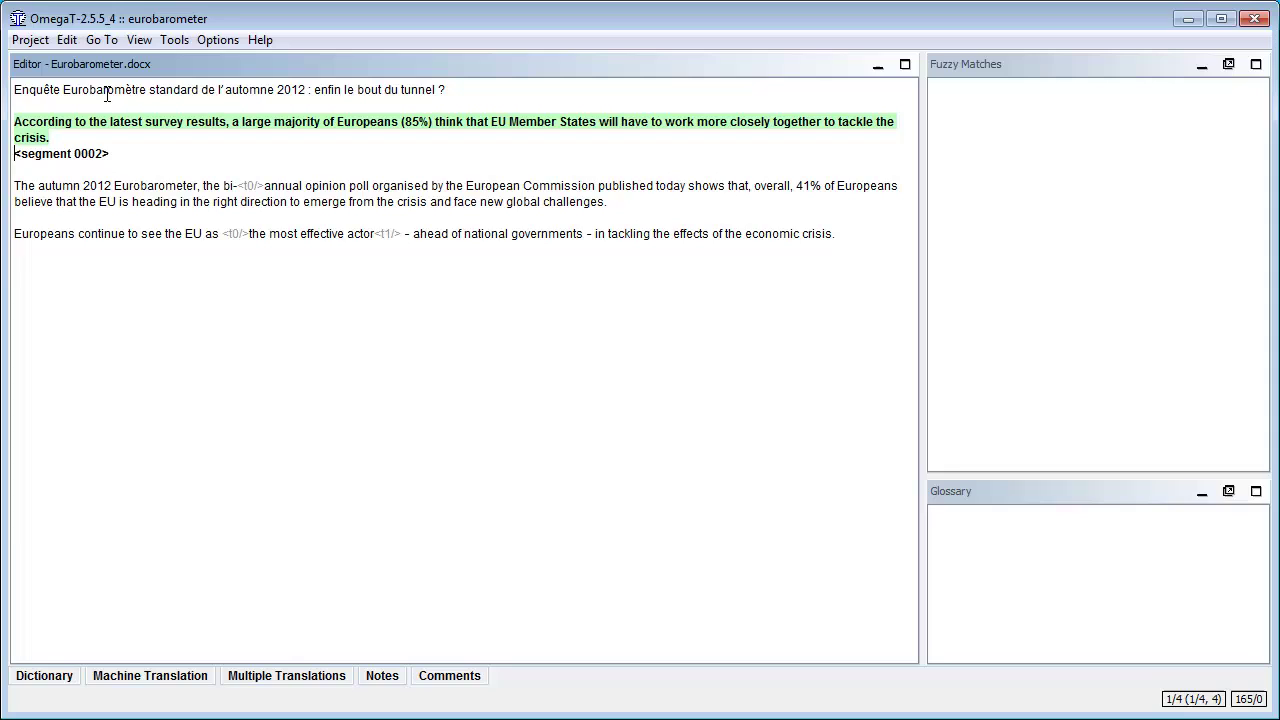
text(Selon les résultats de la dernière enquête en date, une large majorité d’Européens (85 %) pense que les États membres de l’Union devront coopérer plus étroitement pour venir à bout de la crise.)
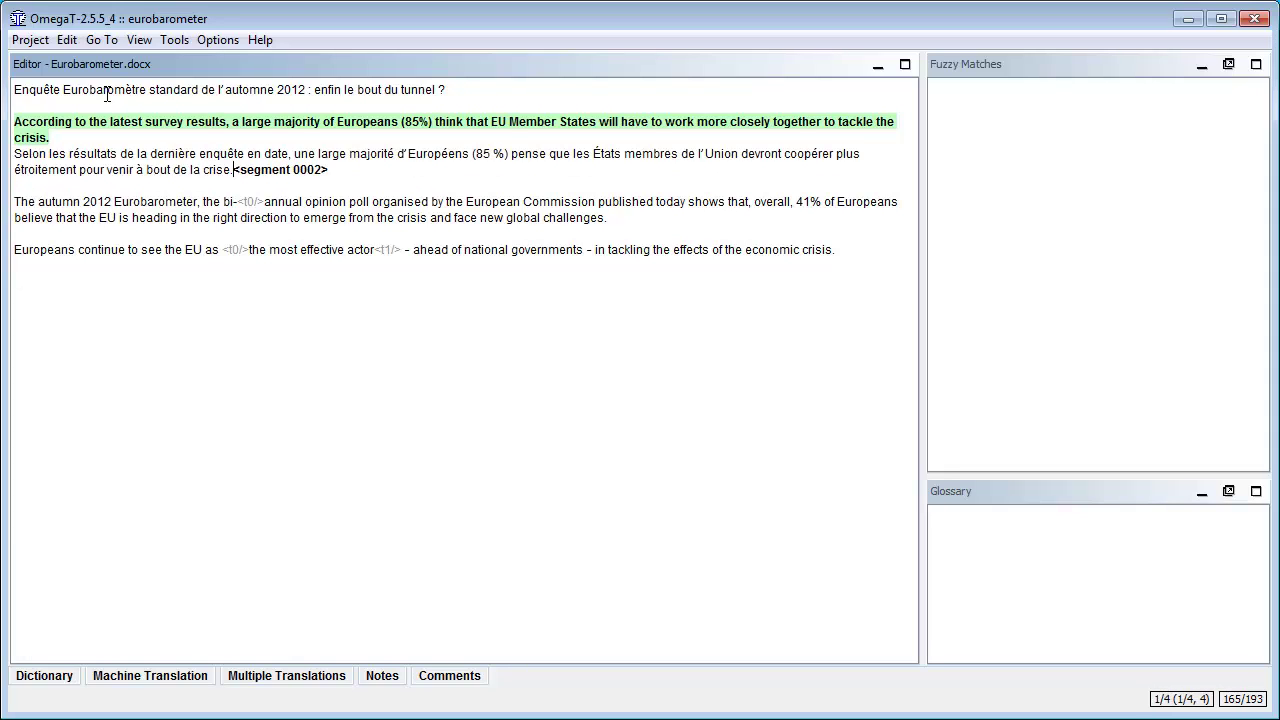
- Translate the third segment, beginning “L’enquête Eurobaromètre de l’automne 2012”, and the fourth, beginning “Les Européens continuent également à voir”, into French
key(ctrl+u)
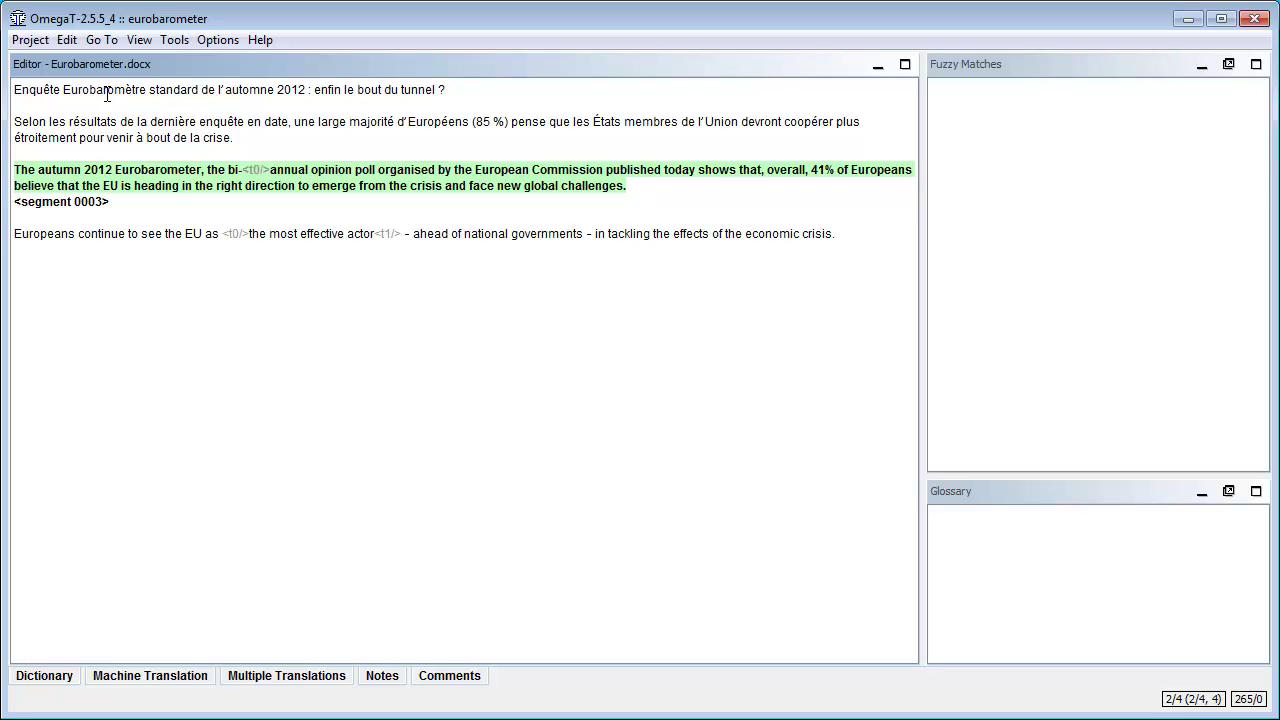
text(L’enquête Eurobaromètre de l’automne 2012, sondage d’opinion semestriel organisé par la Commission européenne et publié ce jour, montre que dans l’ensemble, 41 % des Européens considèrent que l’Union suit la bonne direction pour sortir de la crise et relever de nouveaux défis mondiaux.)
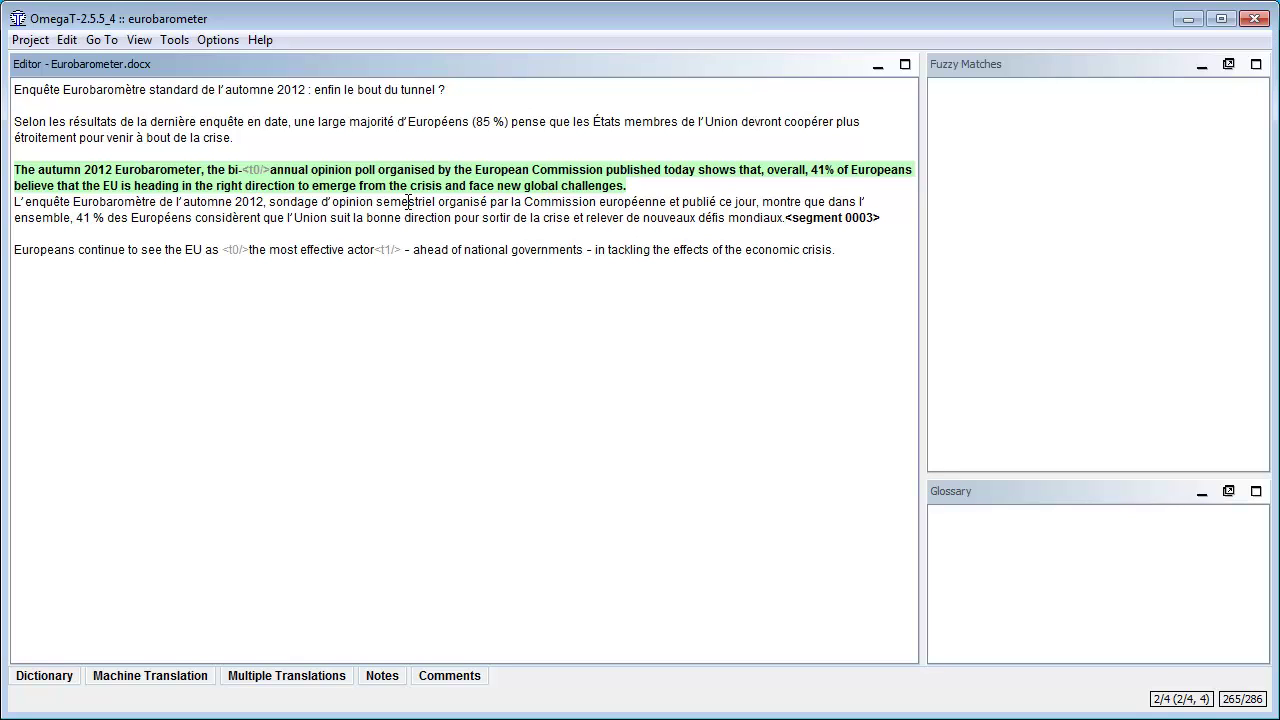
key(Return)
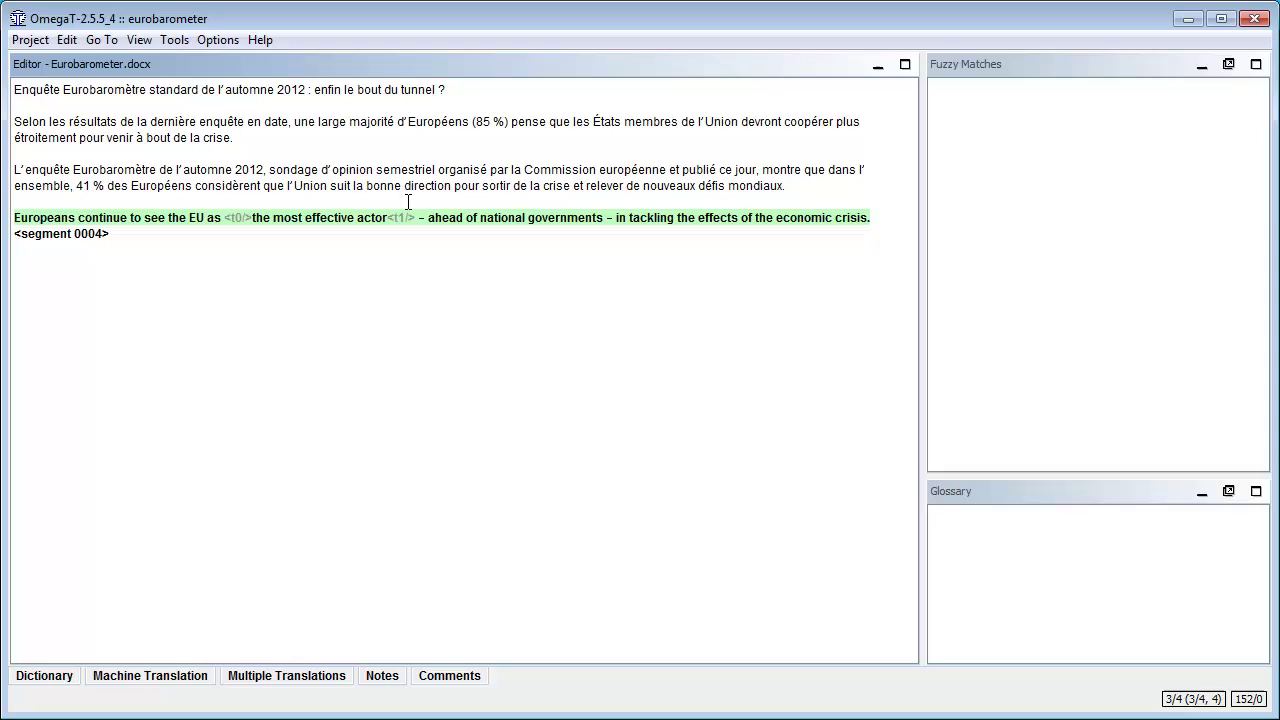
text(Les Européens continuent également à voir en l’Union européenne l’acteur le plus efficace, devant les gouvernements nationaux, pour s’attaquer aux effets de la crise économique.)
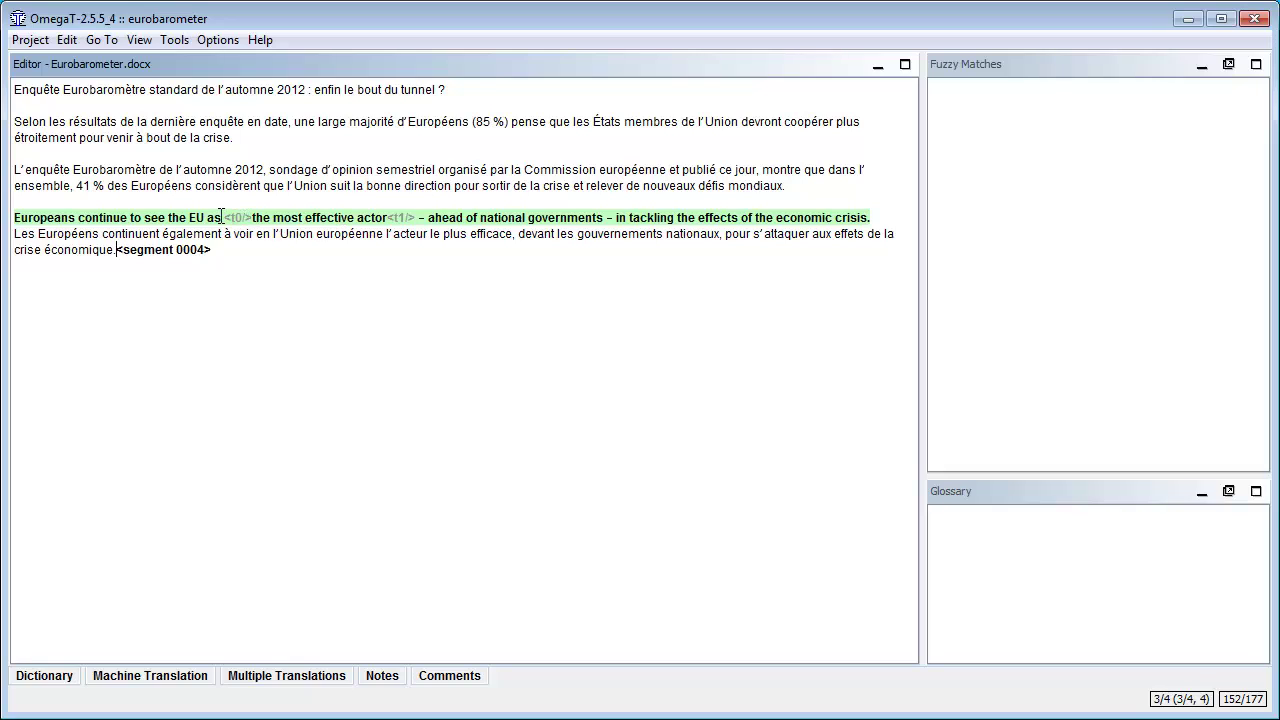
- Copy the <t0/> tag from the fourth segment's source text and insert it before “l’acteur” in the translation
drag(223, 216, 253, 217)
key(ctrl+c)
click(387, 226)
key(ctrl+v)
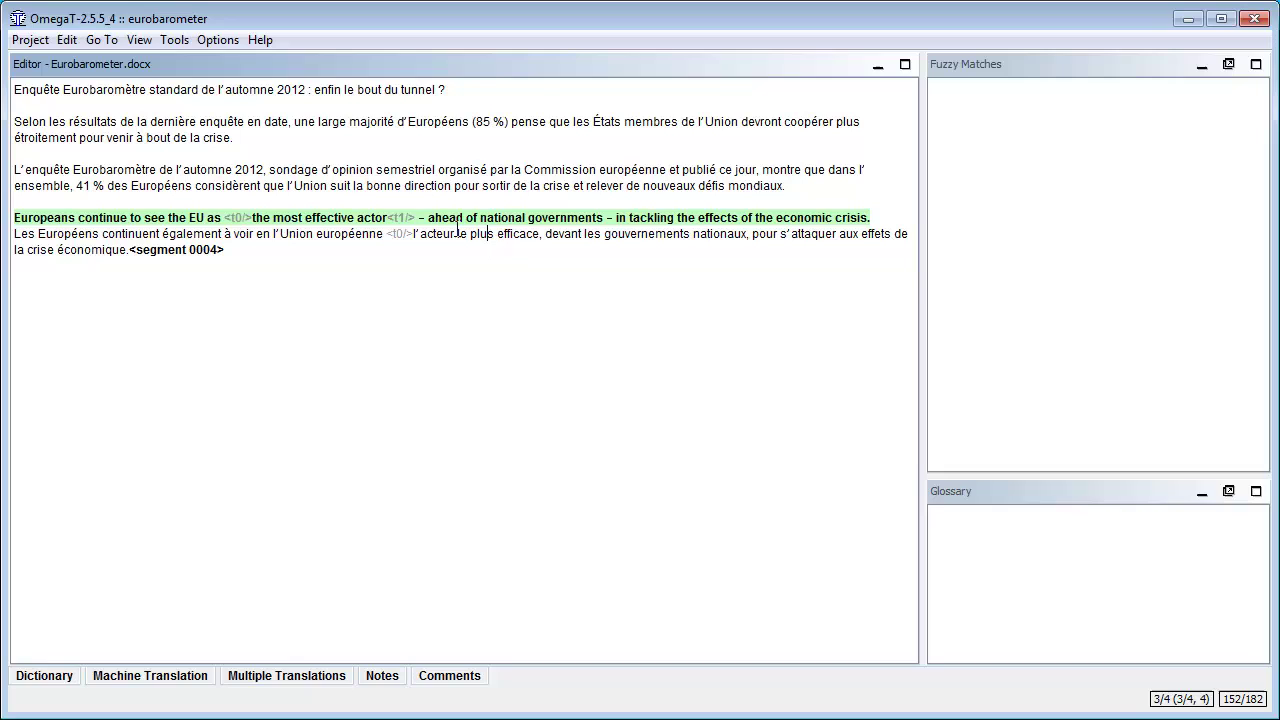
- Insert the <t1/> tag after “efficace” in the fourth segment's translation, before the comma
key(ctrl+Right)
key(ctrl+Right)
key(ctrl+Right)
key(ctrl+v)
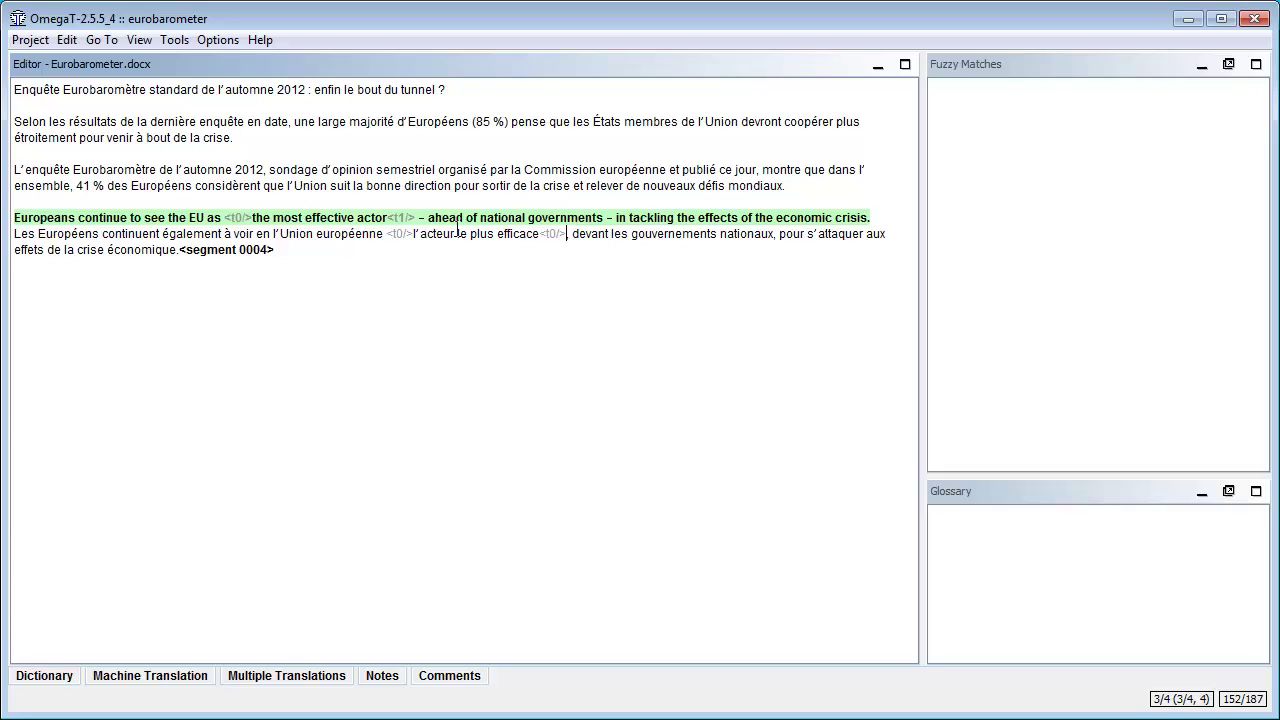
key(ctrl+z)
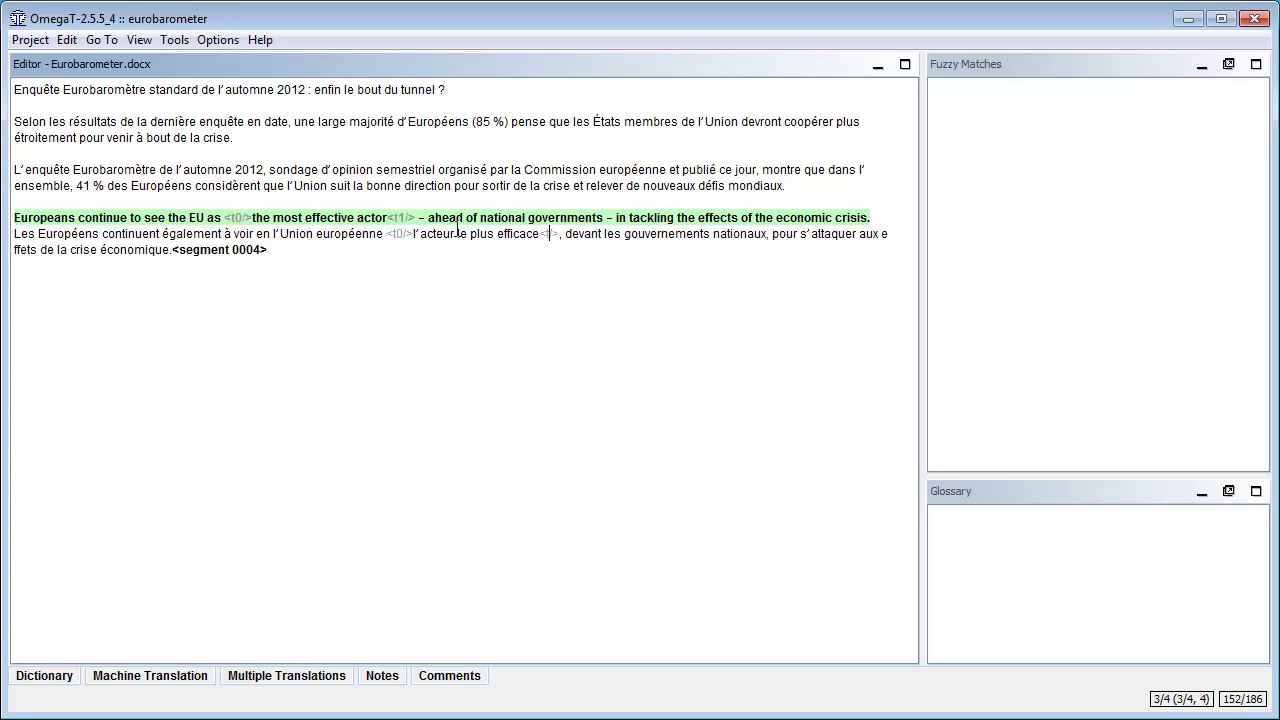
key(ctrl+t)
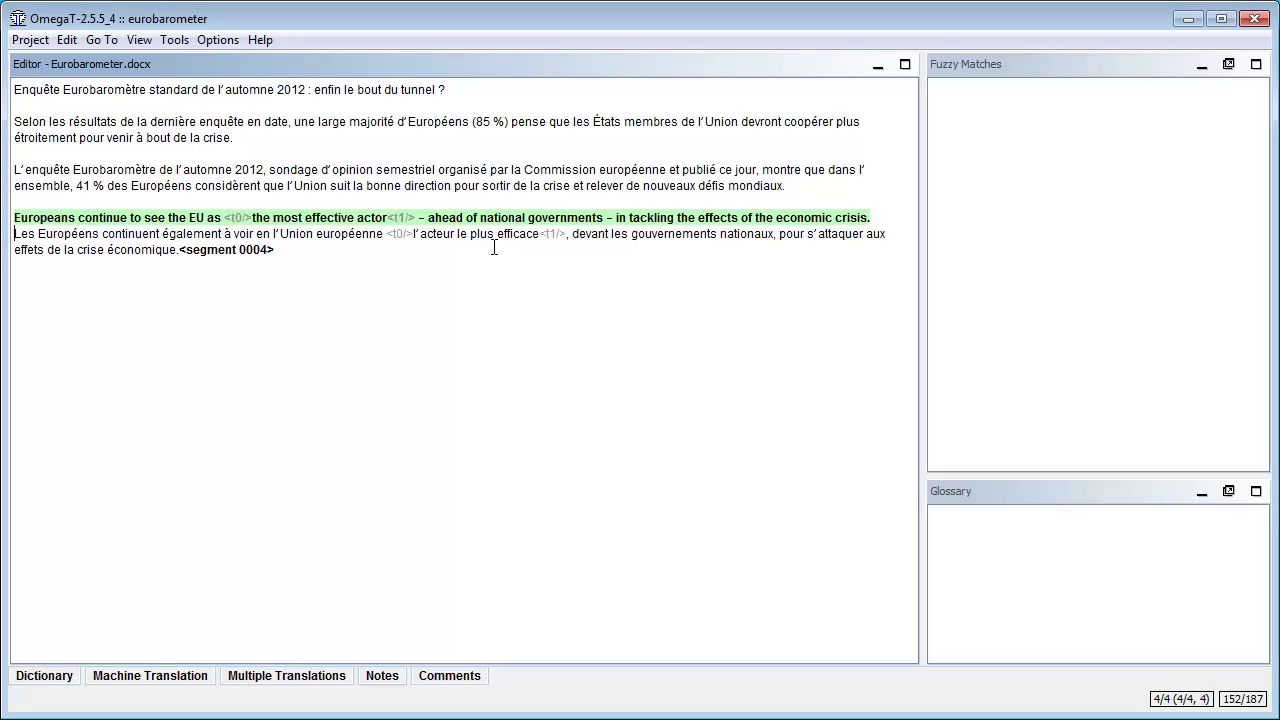
- Create the project's translated documents and check the resulting Eurobarometer.docx from the eurobarometer project's target folder in Microsoft Word
click(28, 40)
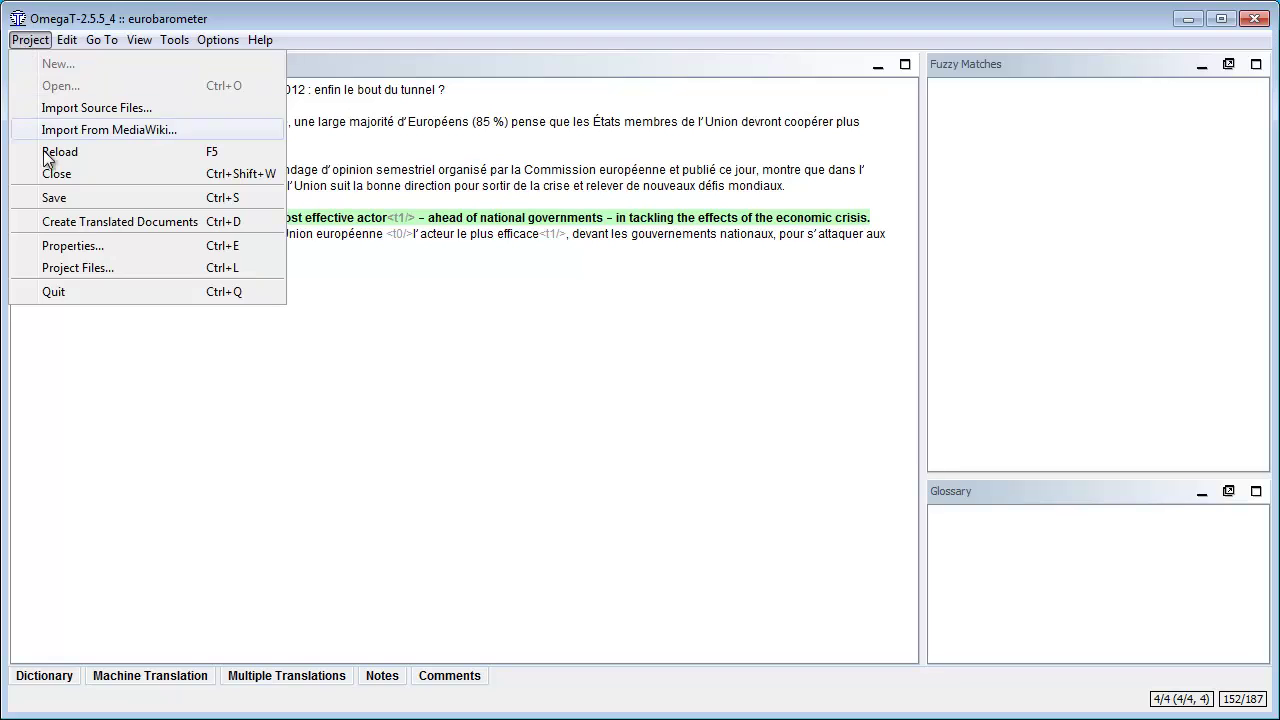
click(68, 222)
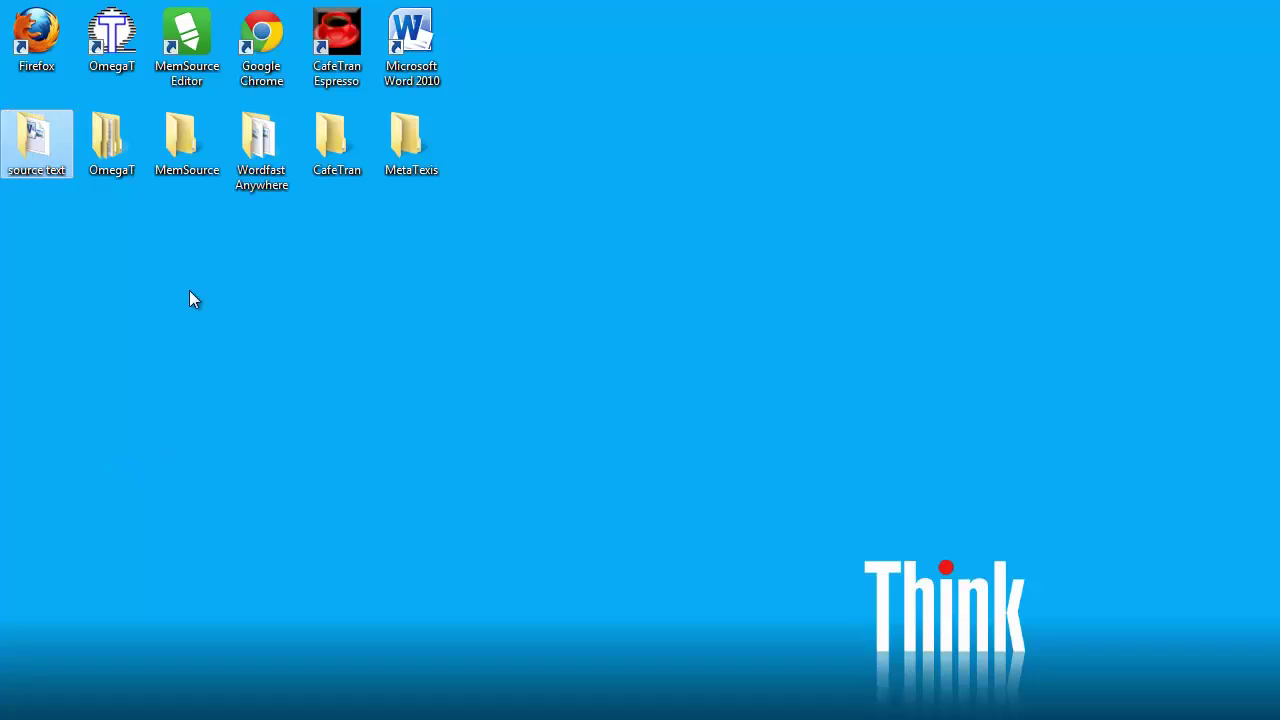
double_click(105, 148)
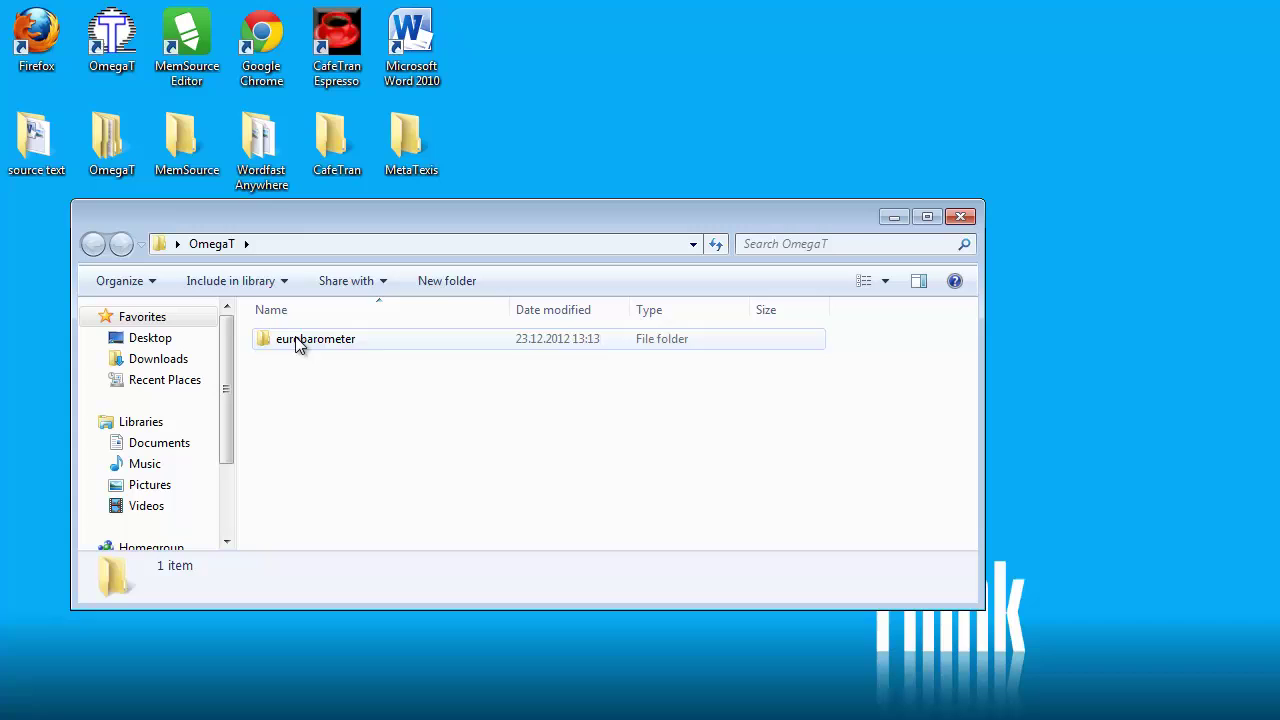
double_click(298, 342)
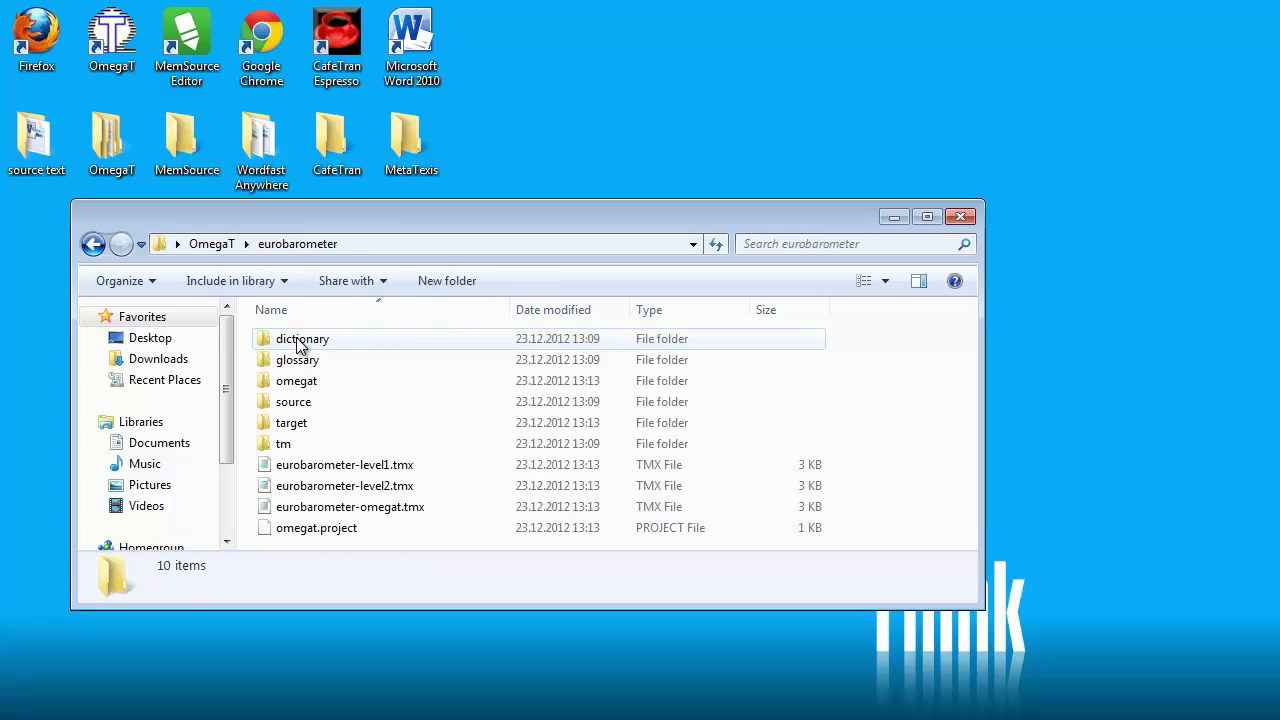
click(292, 425)
double_click(293, 428)
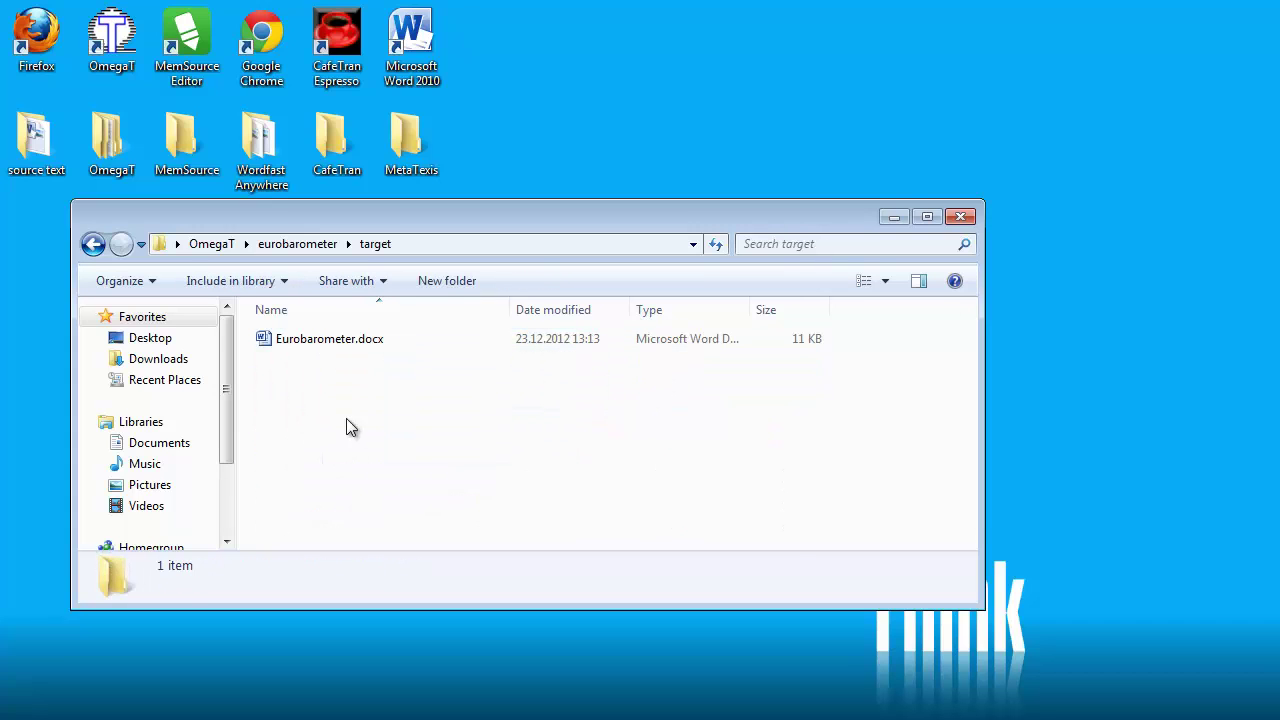
click(332, 343)
double_click(332, 343)
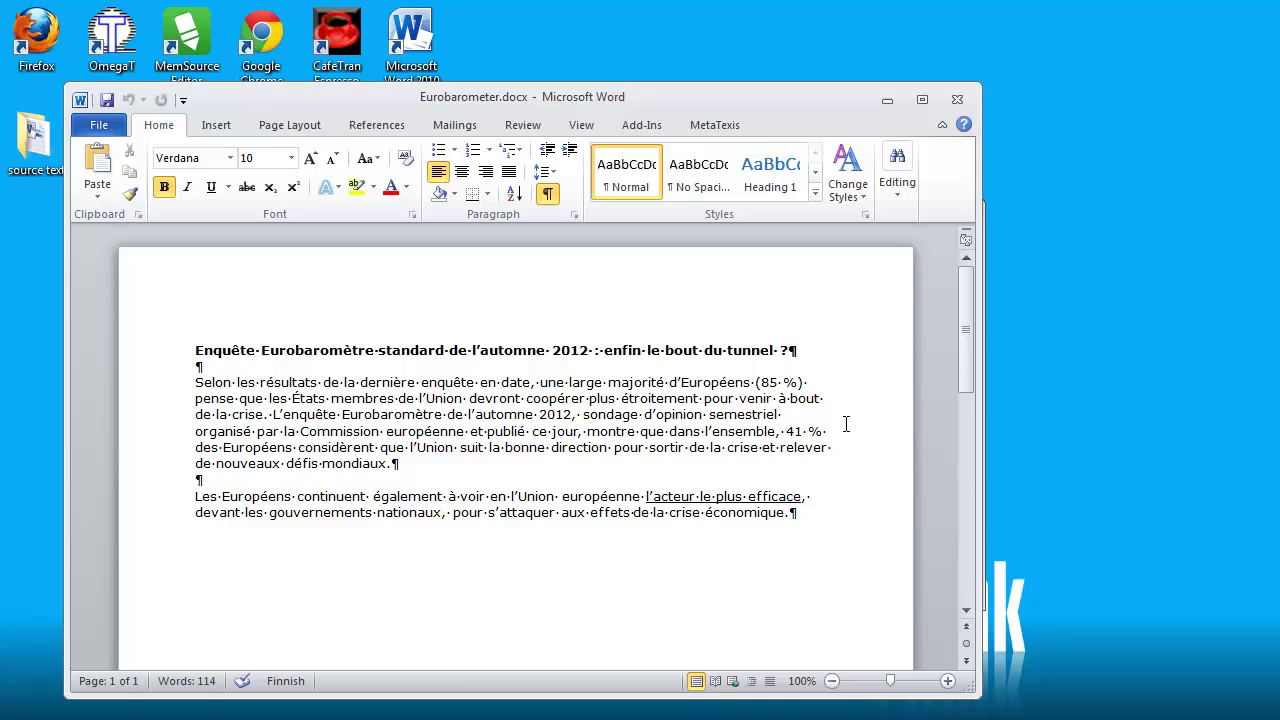
click(887, 100)
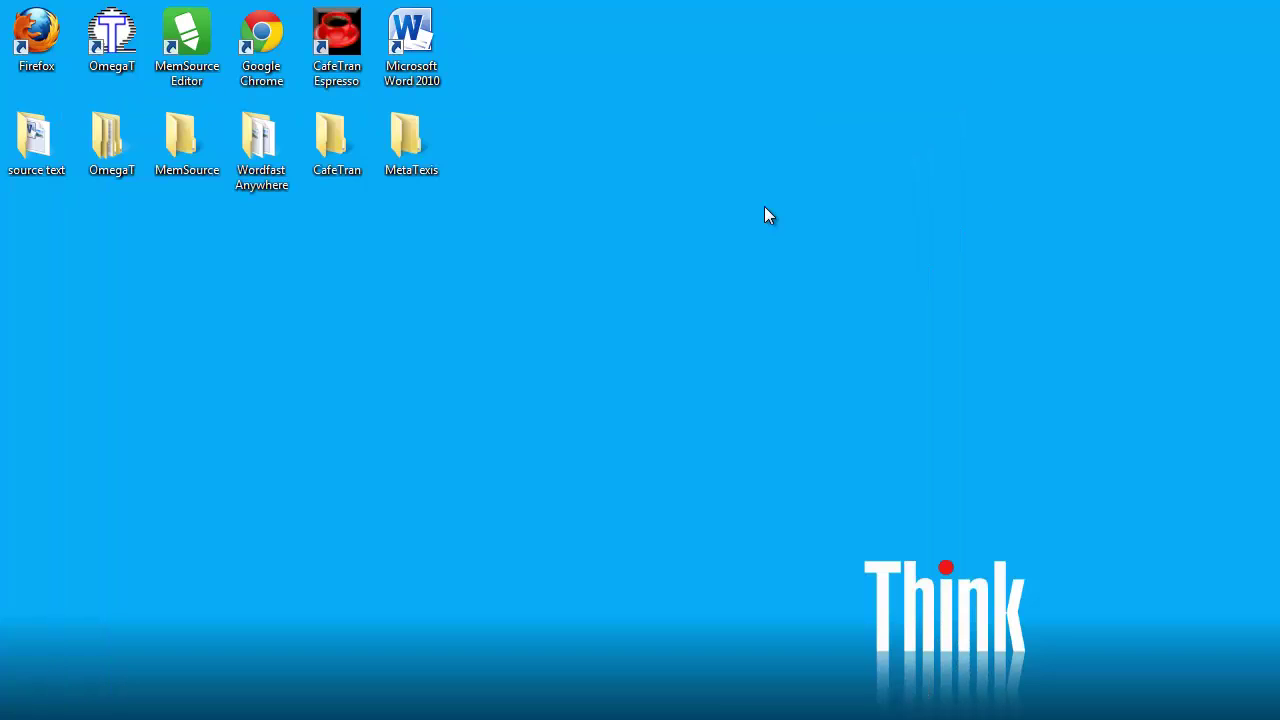